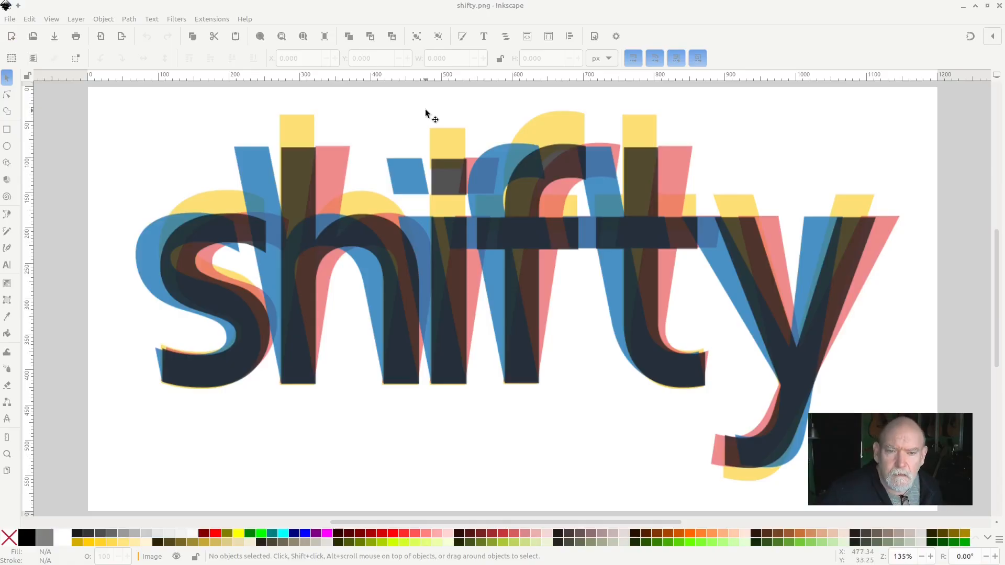
Move the embedded shifty image below its page and create a new blank document.
left_click_drag(422, 157, 433, 292)
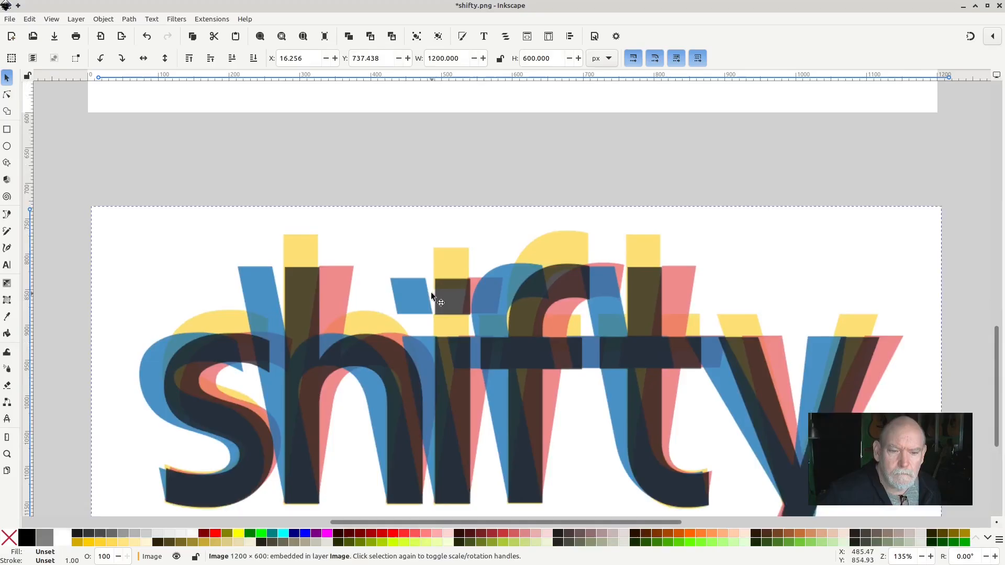
scroll(430, 292, "up", 6)
key("ctrl+n")
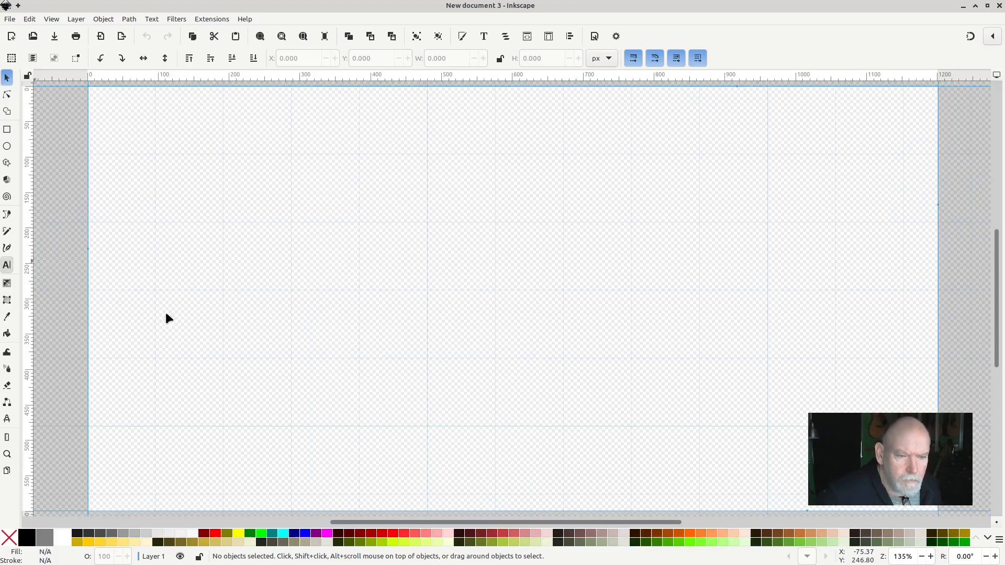
Add the text "shifted" as a new text object on the blank page.
key("t")
left_click(163, 326)
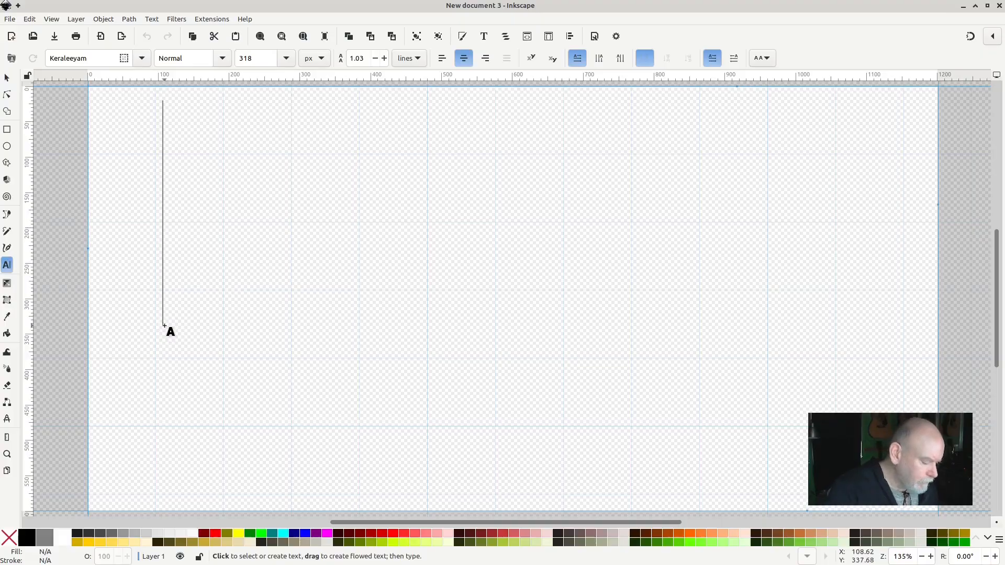
type("shi")
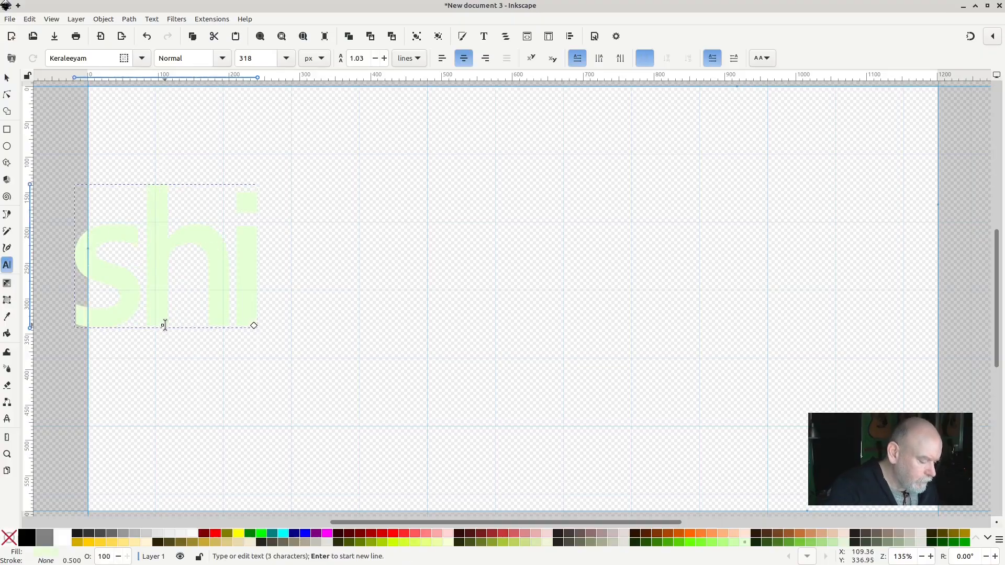
type("fted")
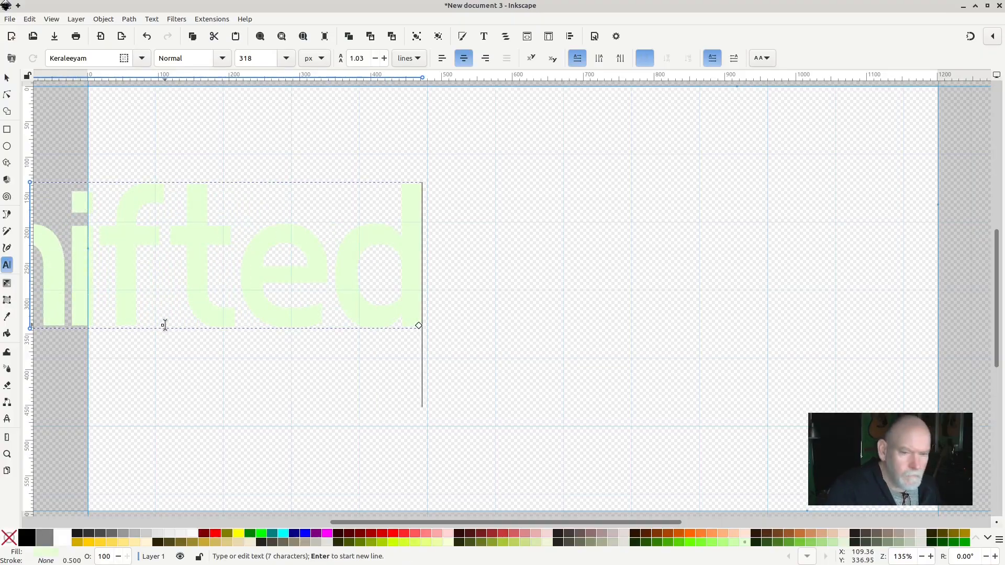
Move the "shifted" text to the middle of the page and fill it with black.
left_click(6, 79)
left_click_drag(223, 235, 542, 269)
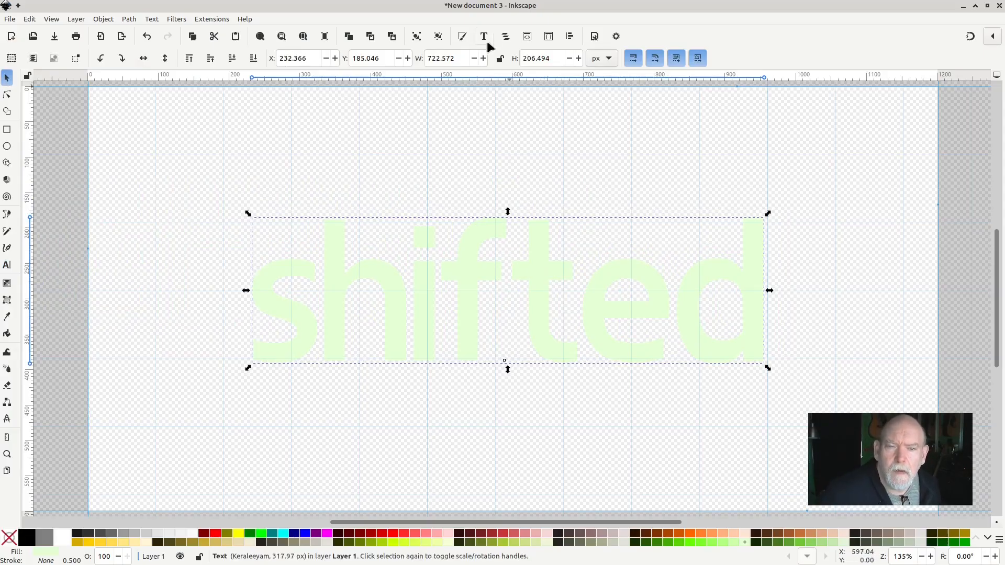
left_click(28, 539)
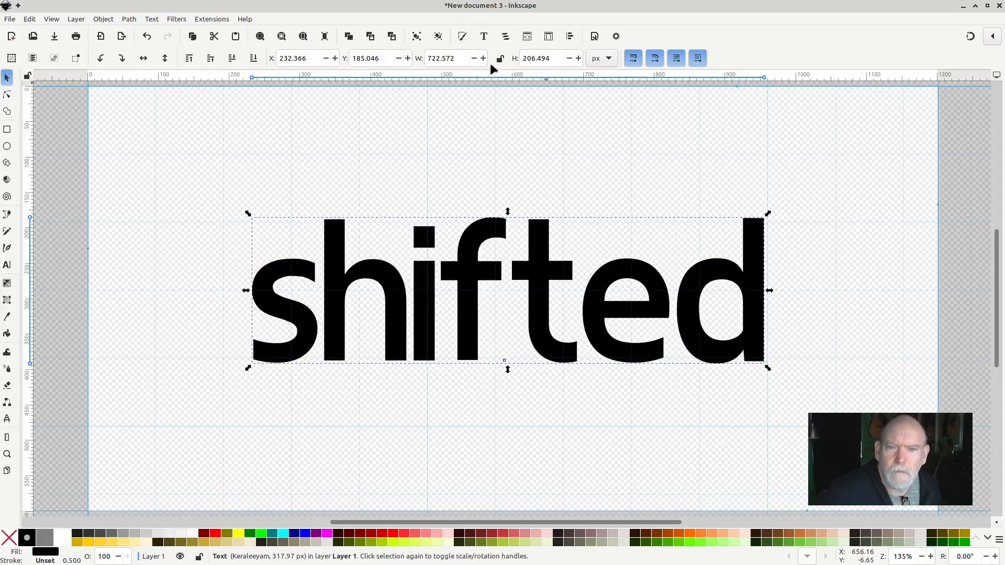
Preview fonts for the "shifted" text, apply Dyuthi Regular, and close the font settings.
left_click(487, 37)
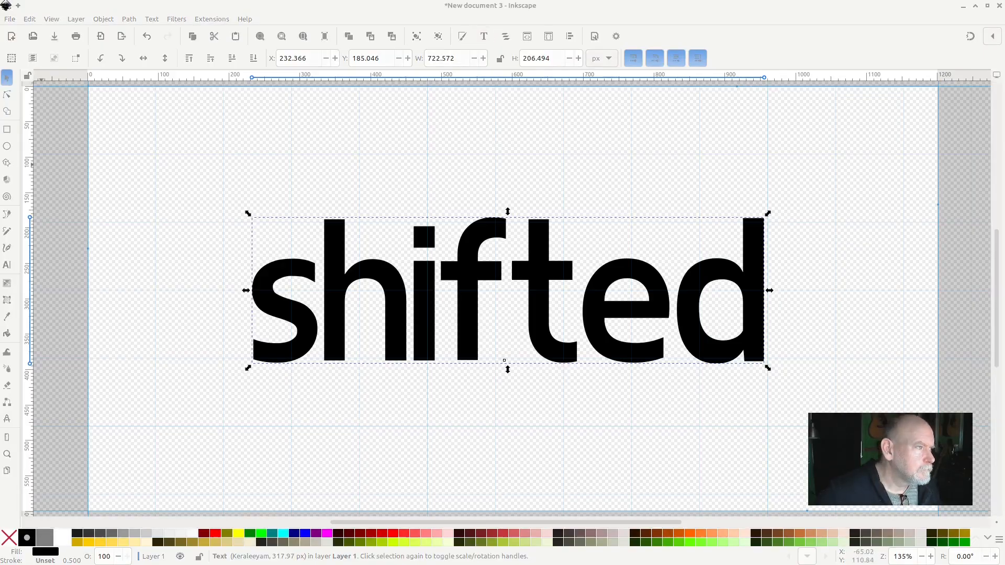
left_click_drag(0, 157, 424, 79)
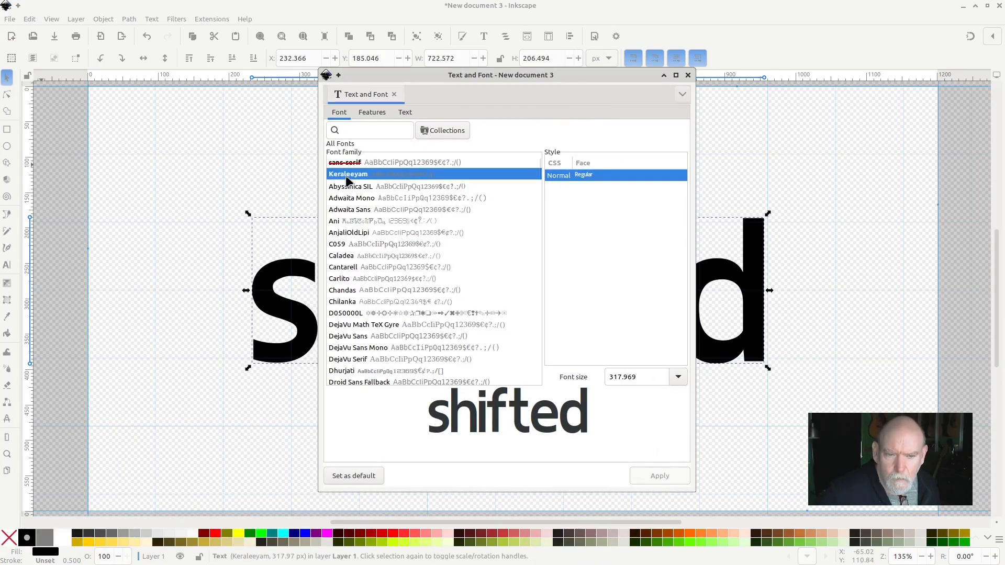
left_click(385, 186)
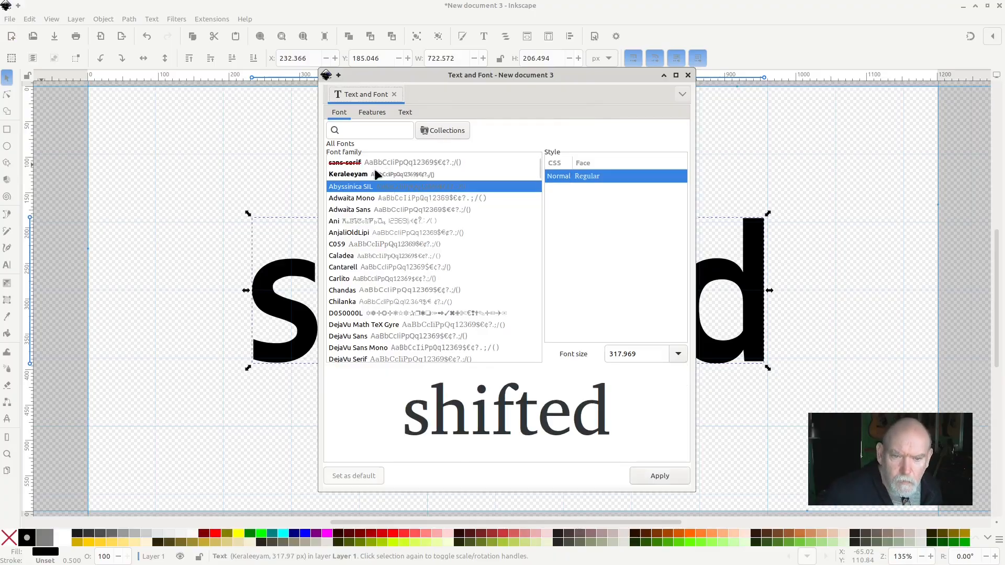
key("Down")
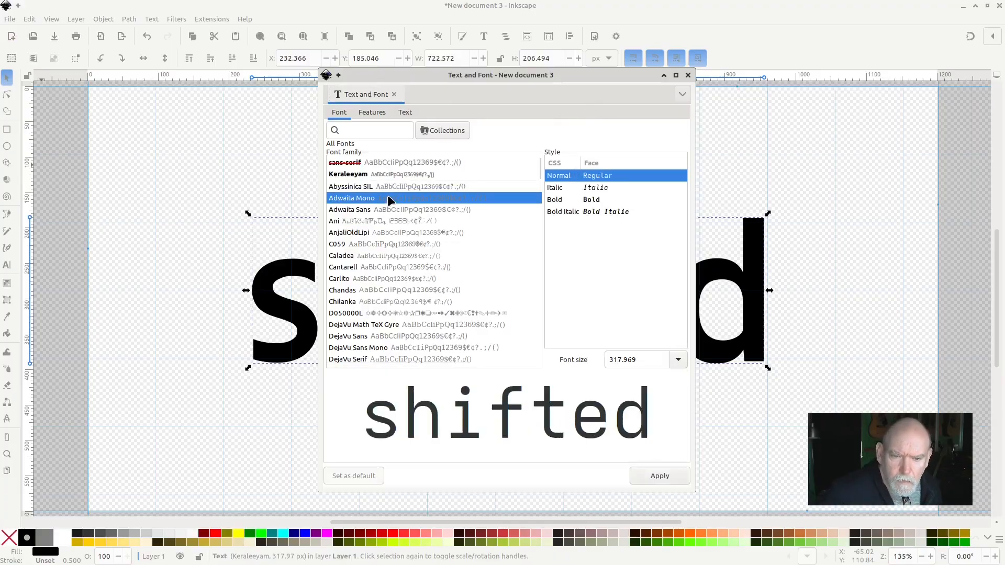
key("Down")
key("Down")
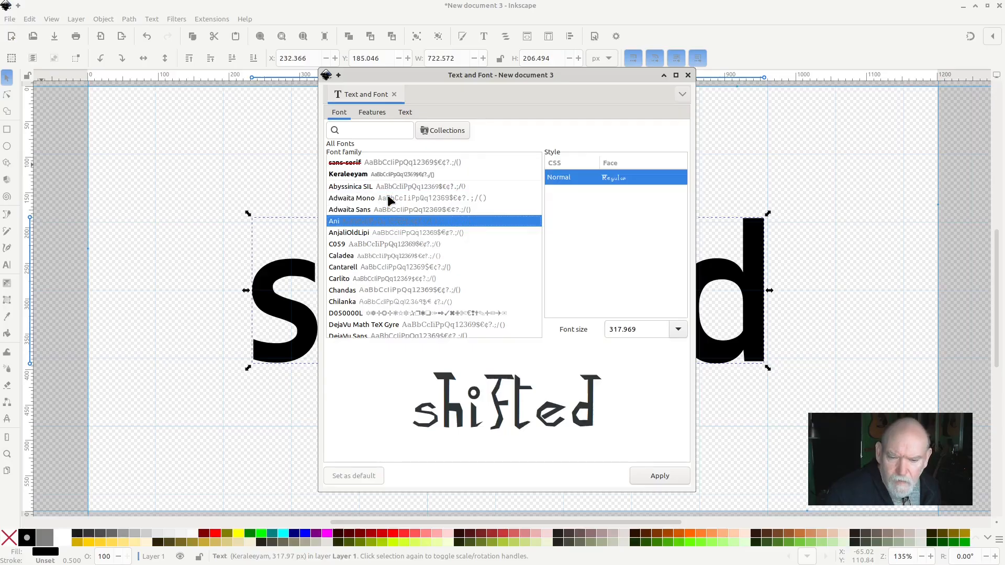
key("Down")
key("Down")
key("Down")
key("Down")
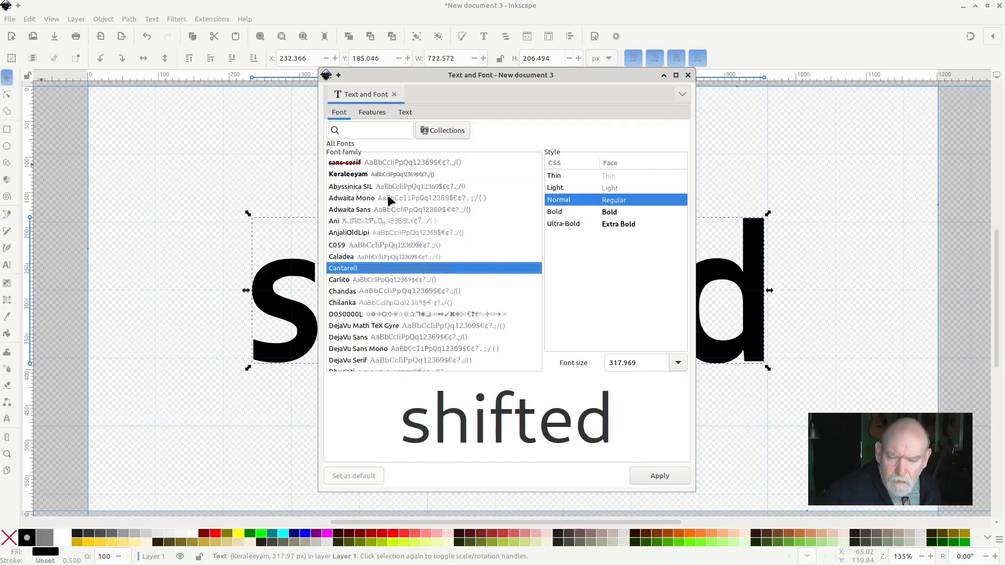
key("Down")
key("Down")
key("Down")
key("Down")
key("Down")
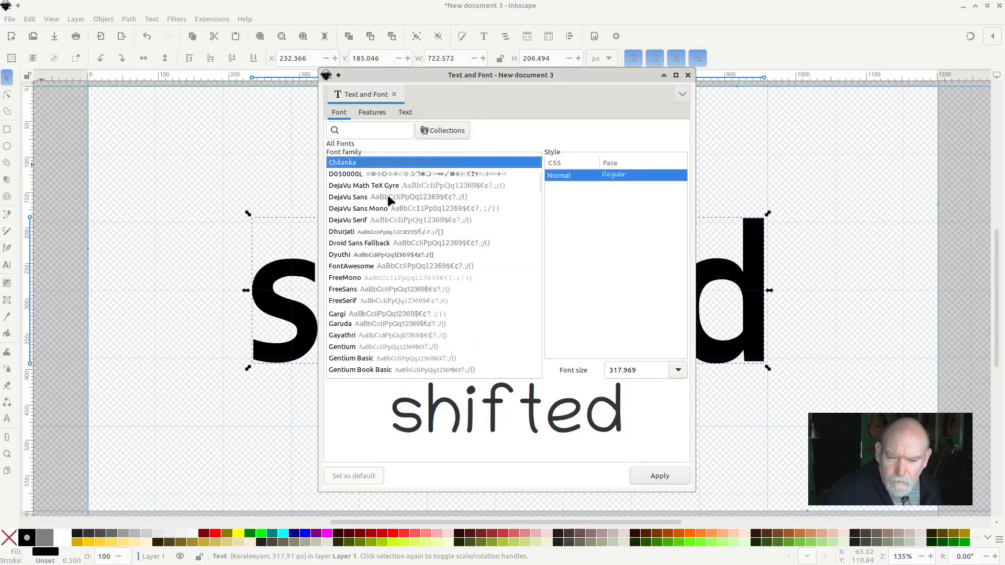
key("Down")
key("Down")
key("Down")
key("Down")
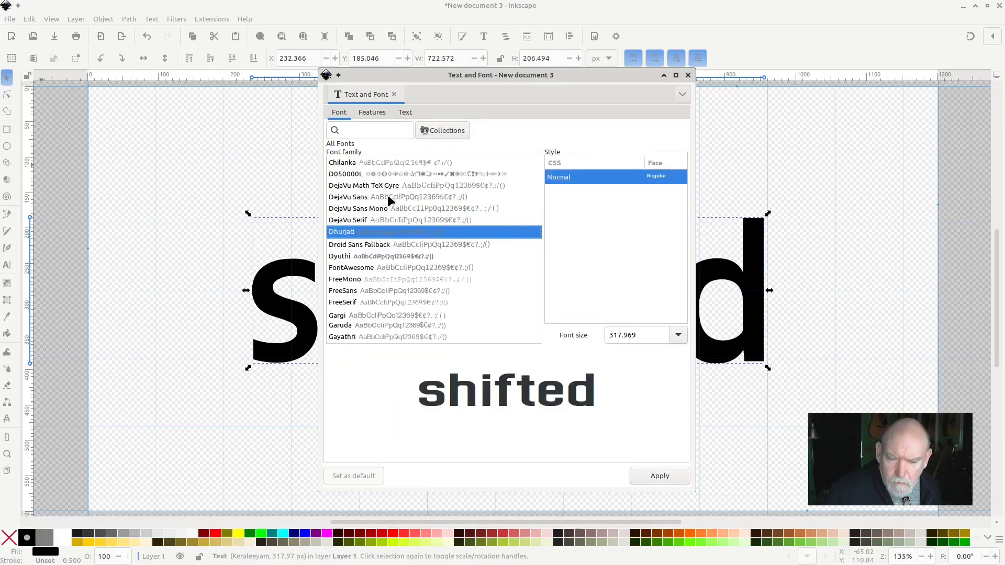
key("Down")
key("Down")
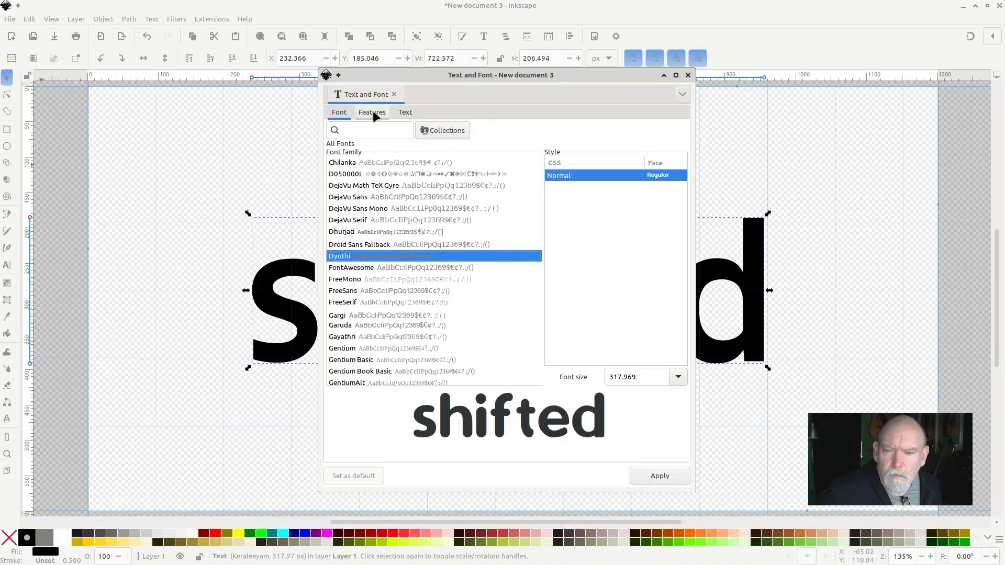
left_click(660, 475)
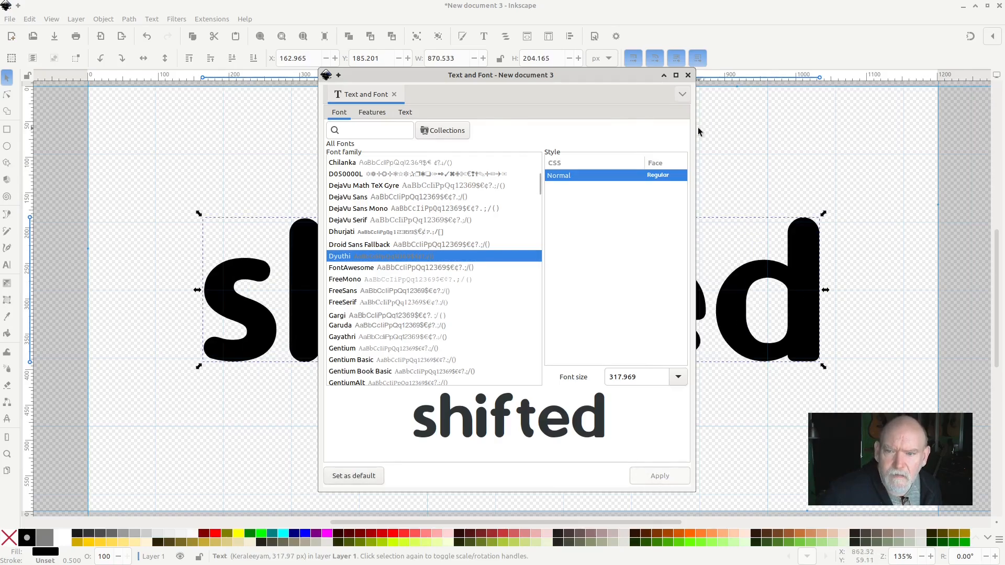
left_click(688, 75)
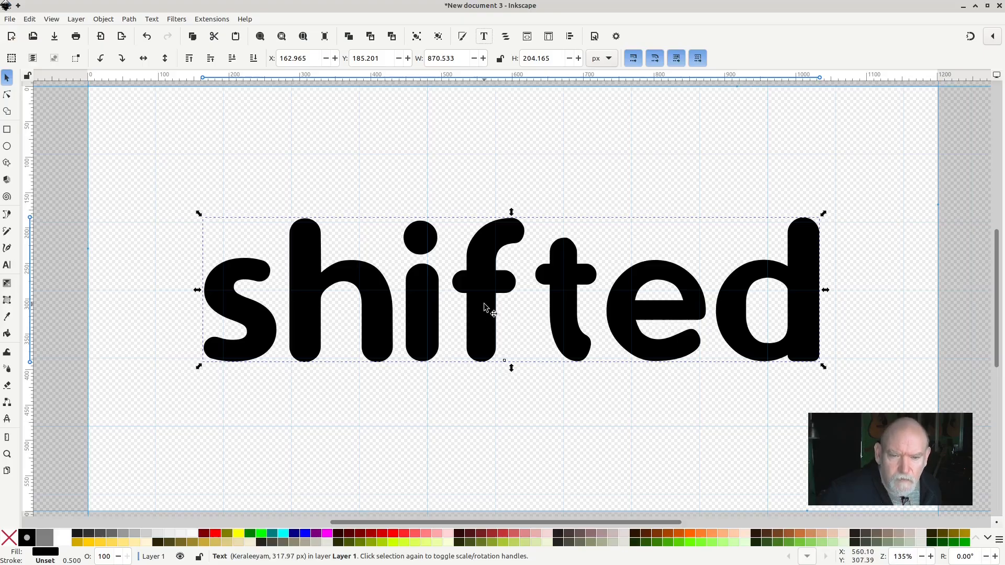
Stamp three copies of the "shifted" text while moving it, forming a vertical stack of four overlapping lines.
left_click_drag(484, 304, 478, 512)
key("space")
key("space")
key("space")
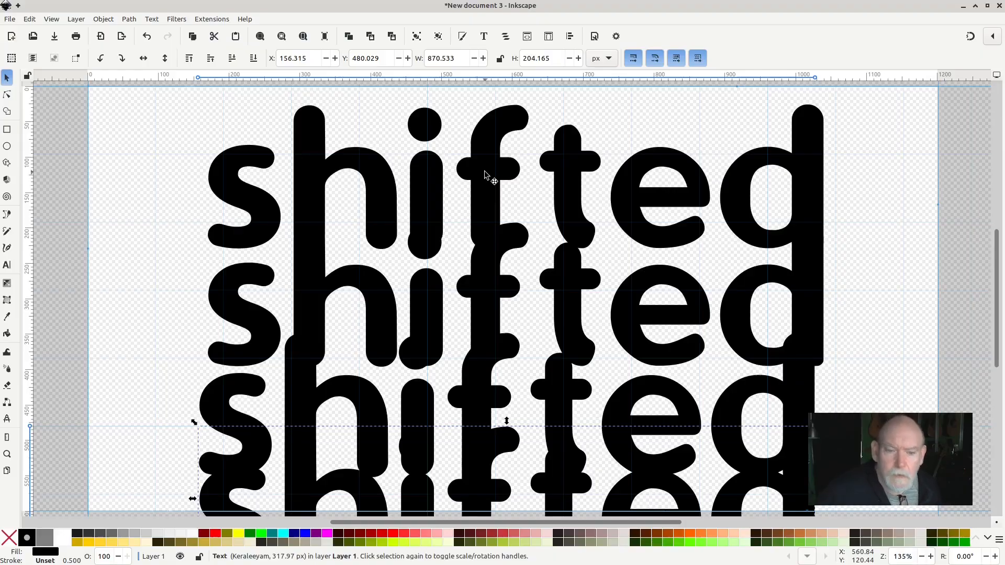
Fill the top text copy with red #C83737, the second with blue #0000FF and the third with yellow.
left_click(350, 161)
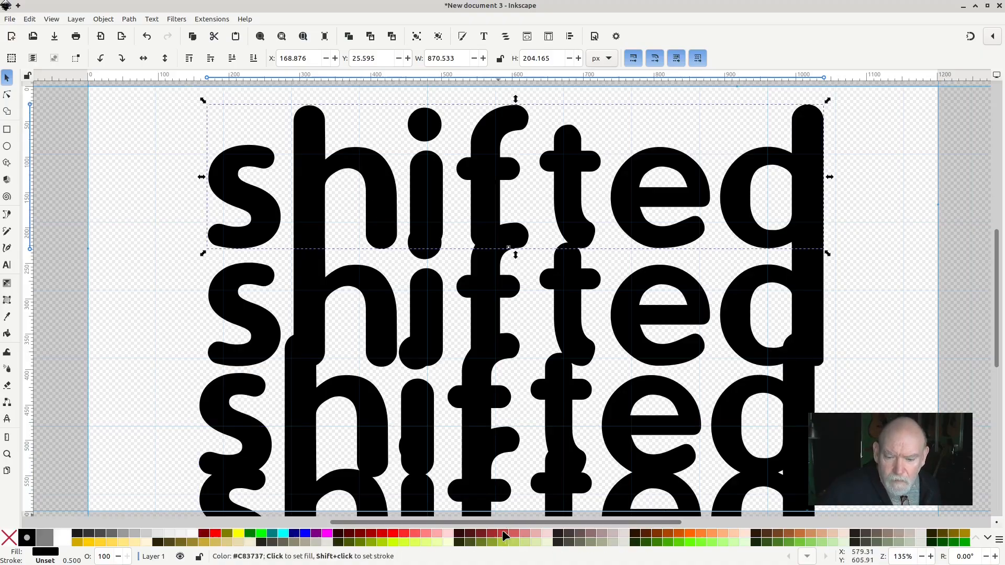
left_click(503, 534)
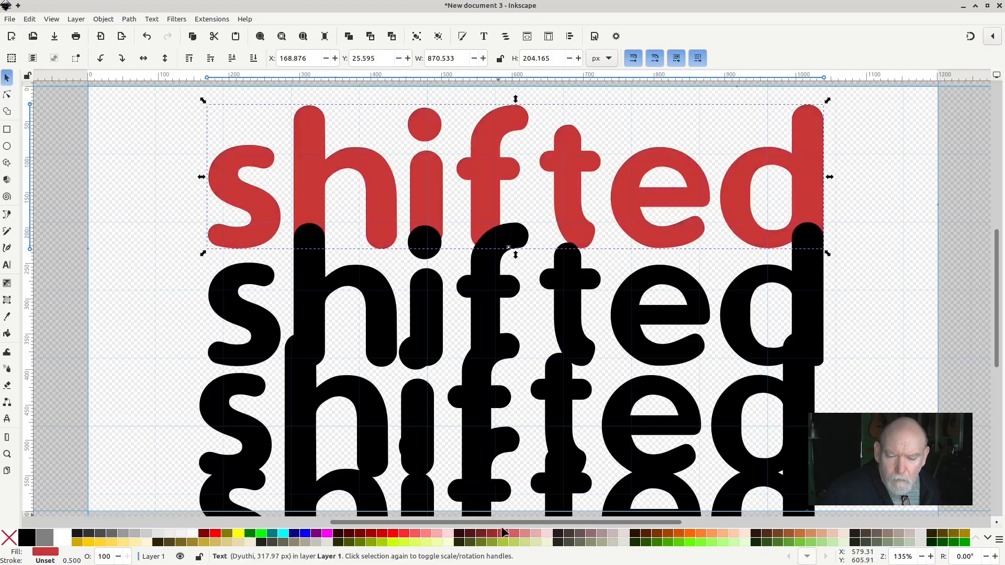
left_click(315, 293)
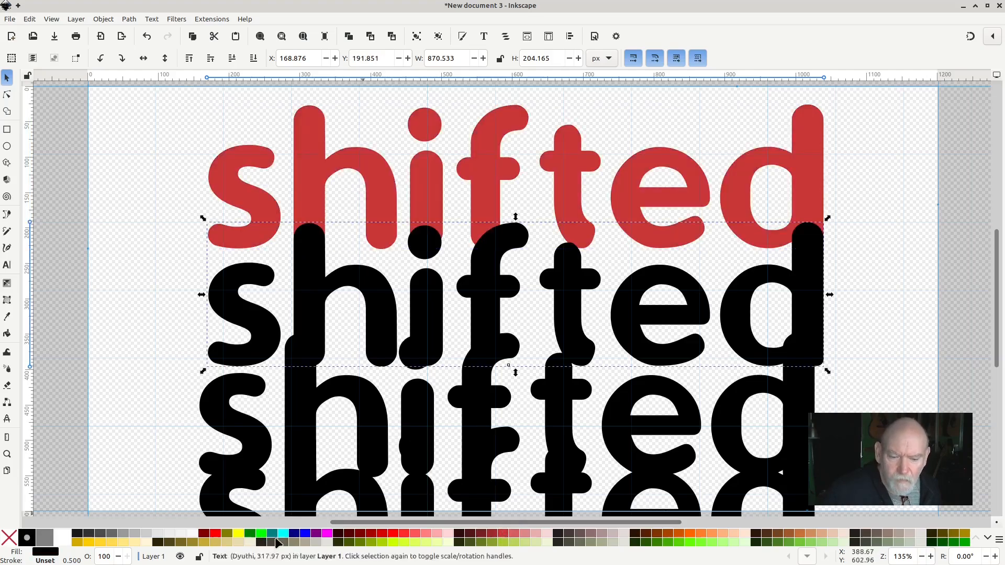
left_click(305, 534)
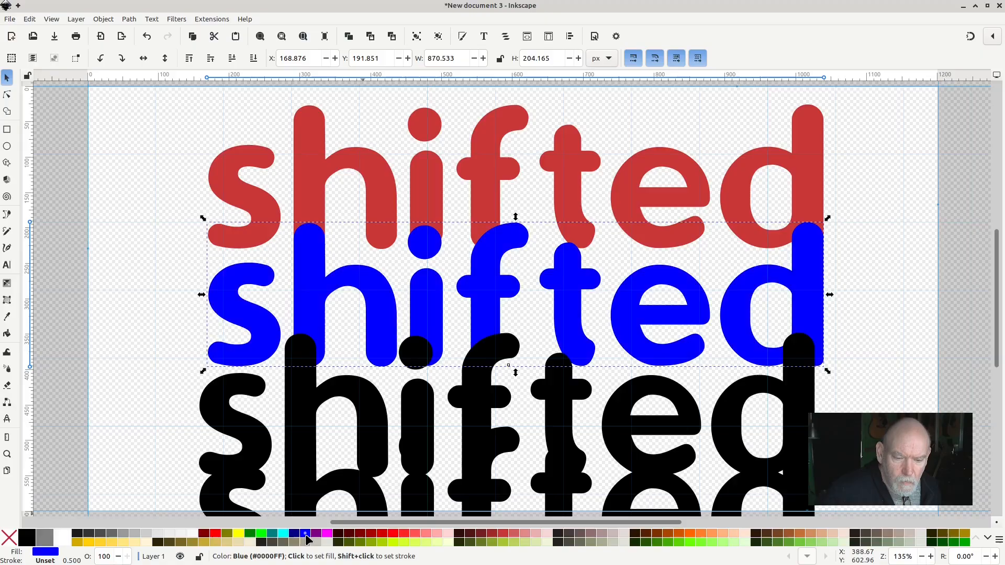
left_click(295, 412)
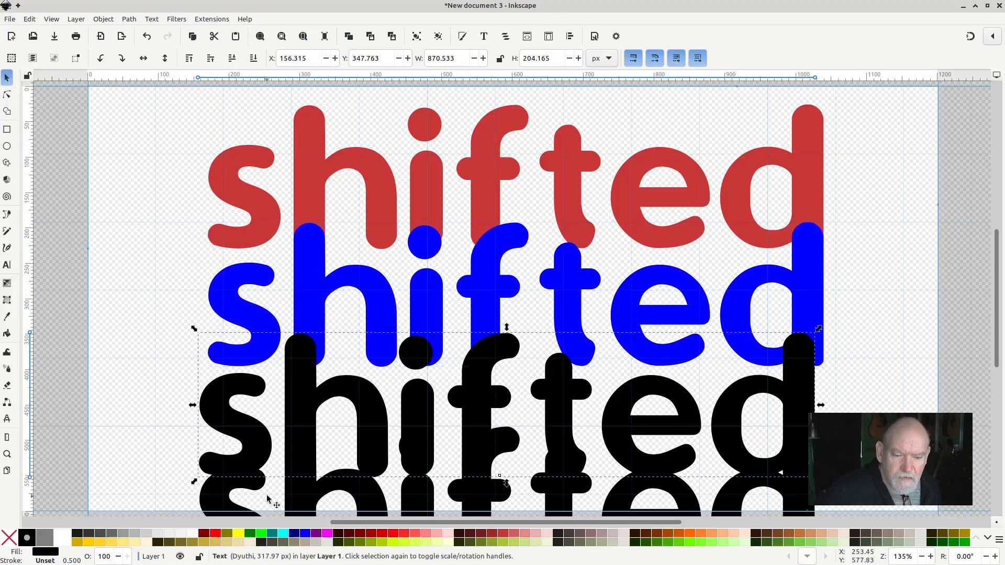
left_click(239, 534)
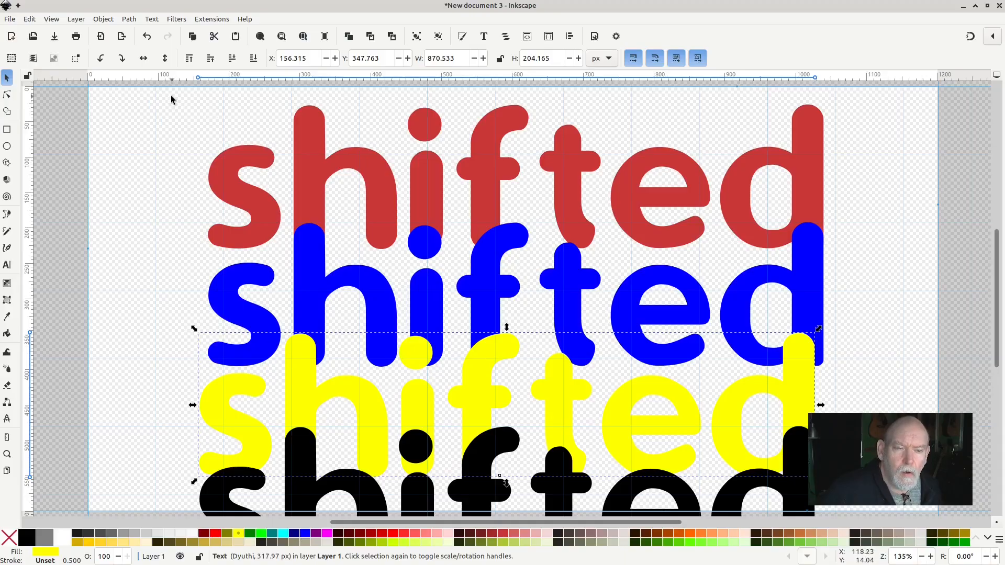
Select all four text copies and align their bottom and right edges so they overlap exactly.
left_click_drag(167, 95, 844, 428)
scroll(842, 433, "down", 8)
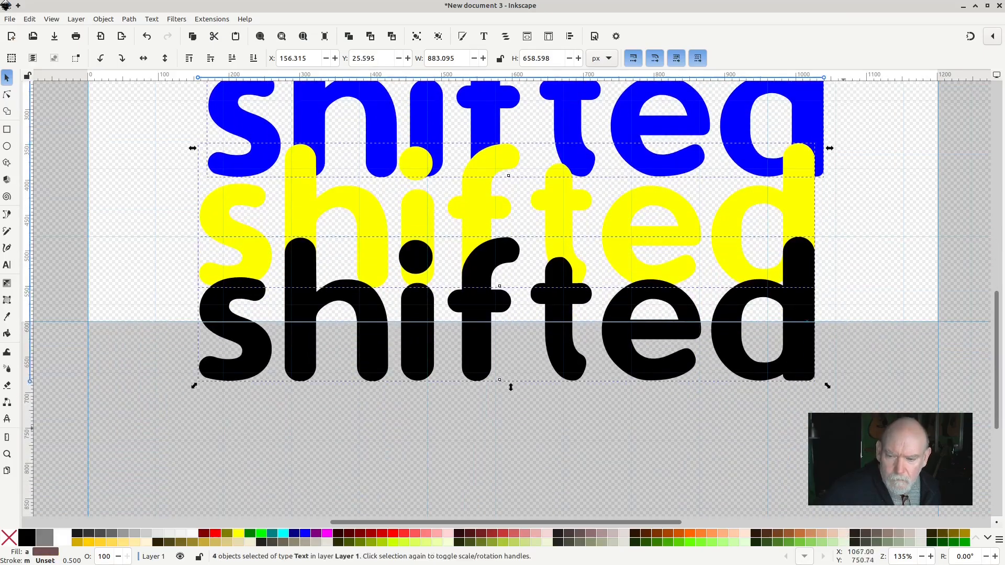
left_click(557, 221)
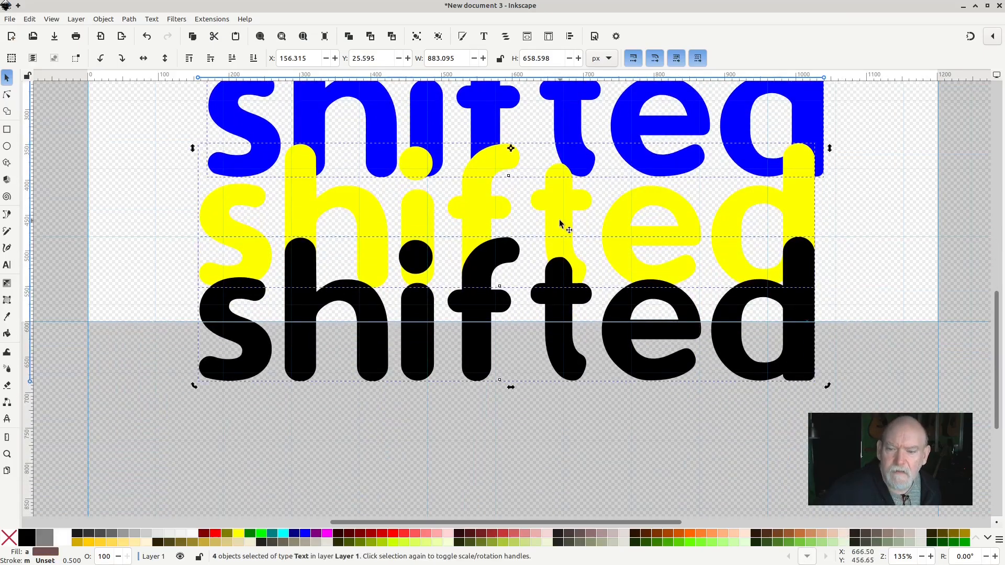
left_click(560, 220)
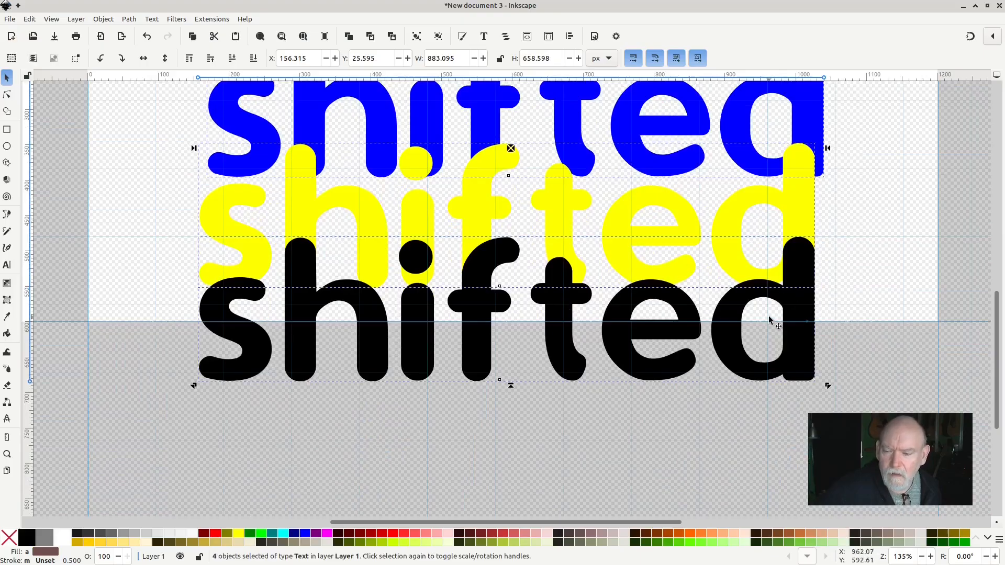
scroll(769, 321, "up", 6)
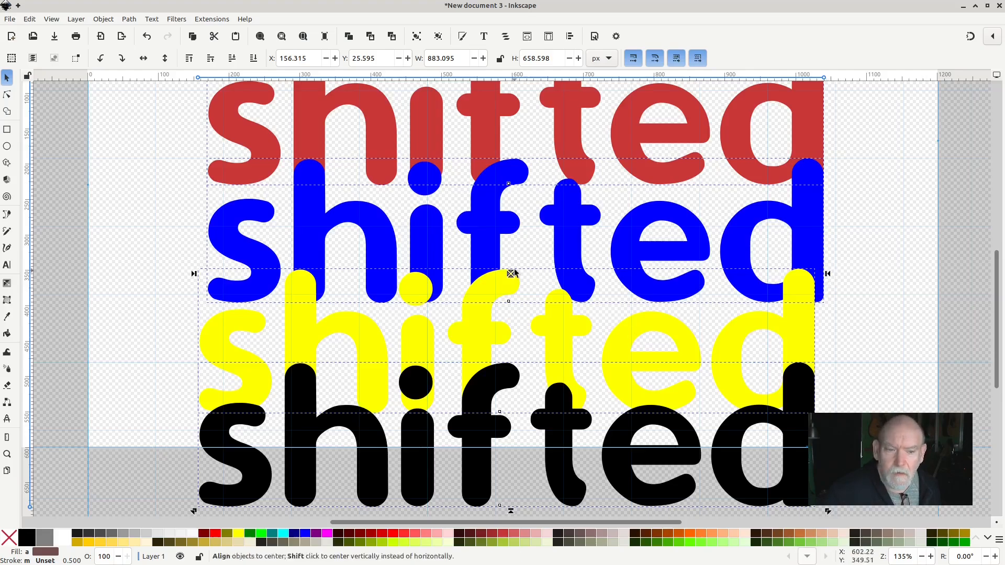
scroll(525, 272, "up", 4)
scroll(525, 273, "down", 8)
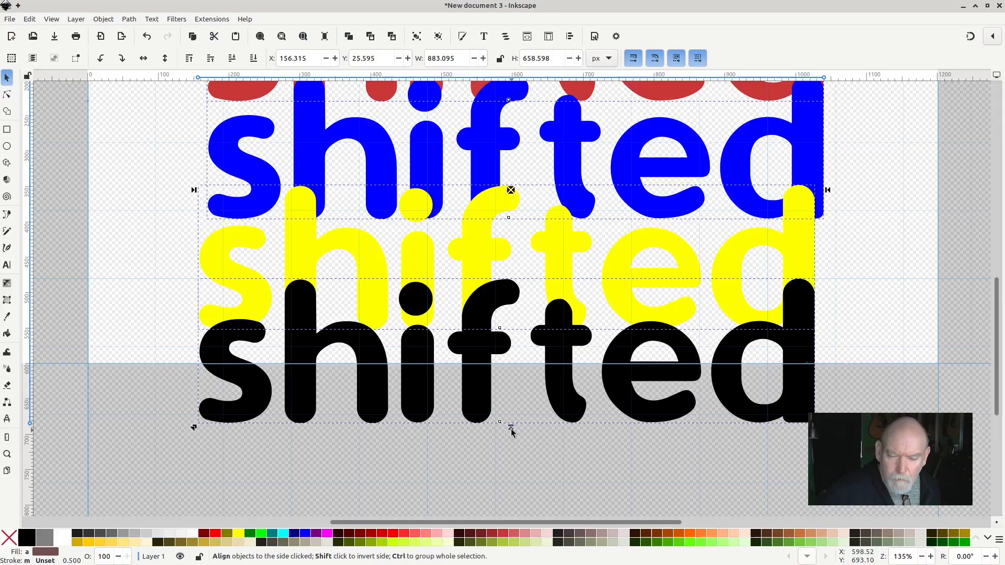
left_click(511, 429)
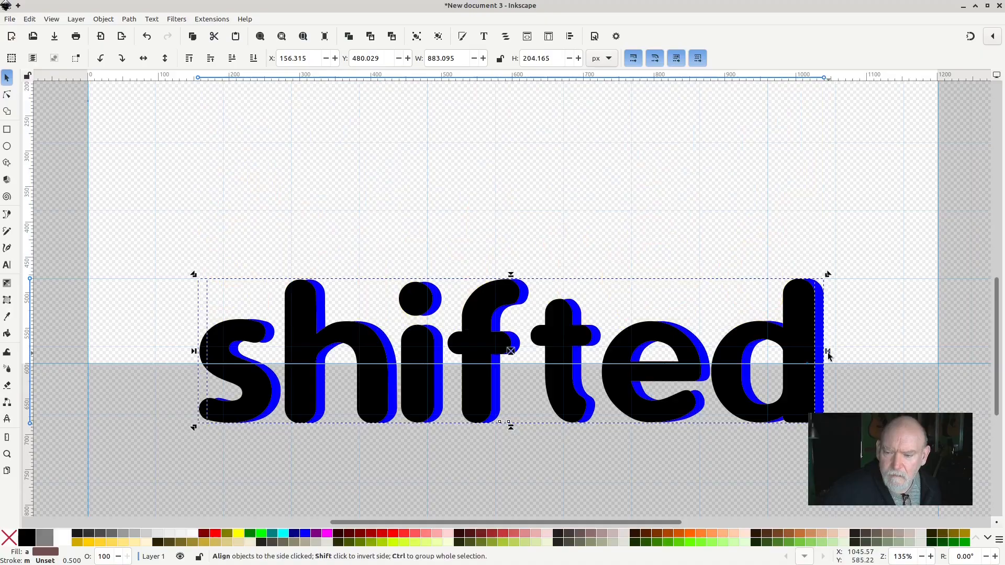
left_click(827, 353)
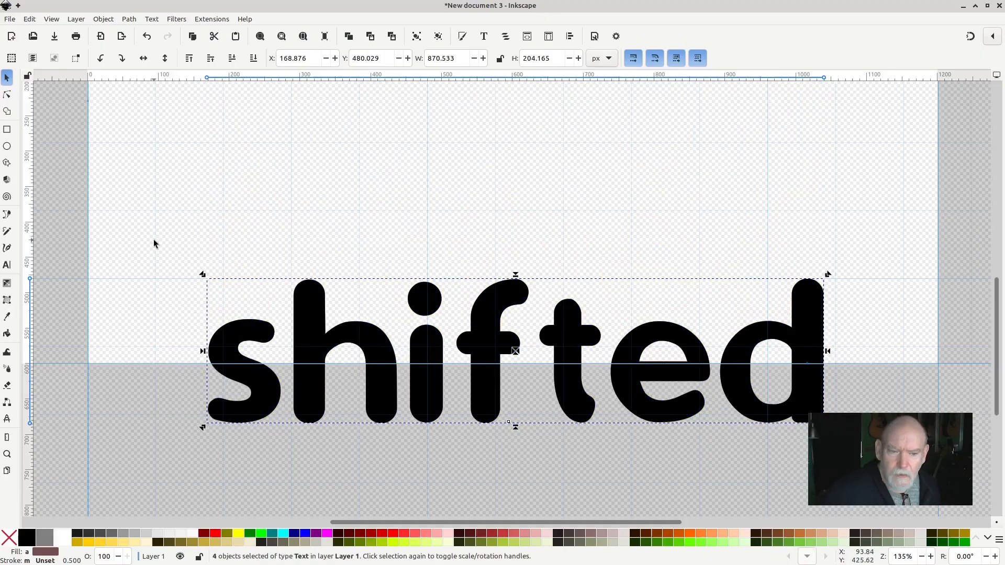
Move the four stacked text copies together back onto the page, to about X 167 px, Y 145 px.
left_click_drag(154, 240, 889, 463)
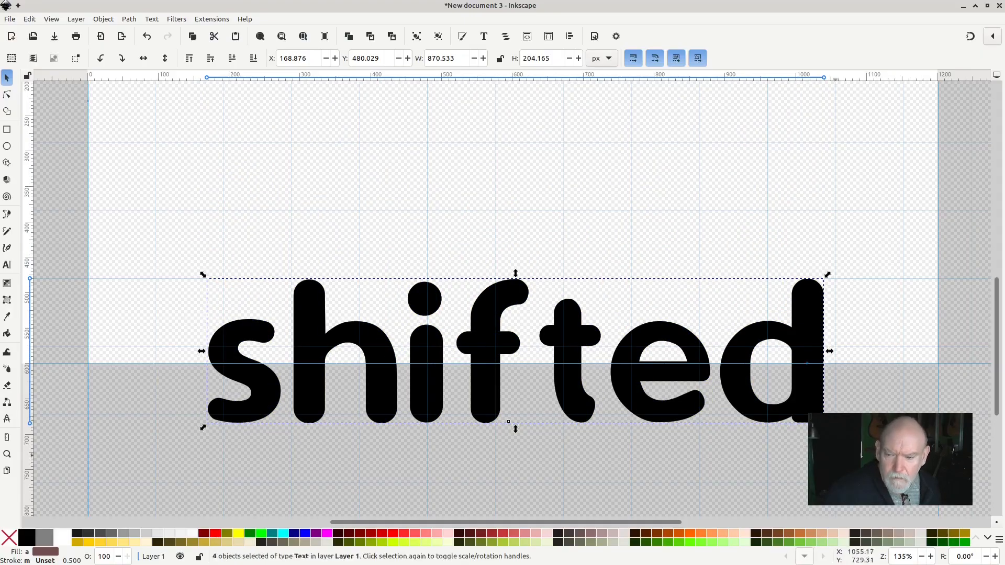
left_click_drag(627, 391, 619, 197)
scroll(620, 224, "up", 5)
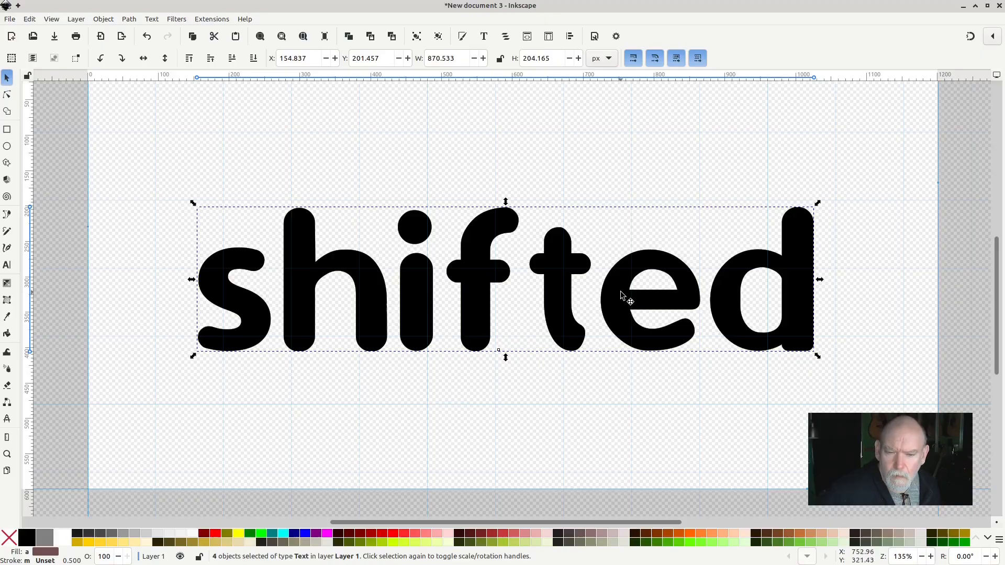
left_click_drag(620, 294, 626, 254)
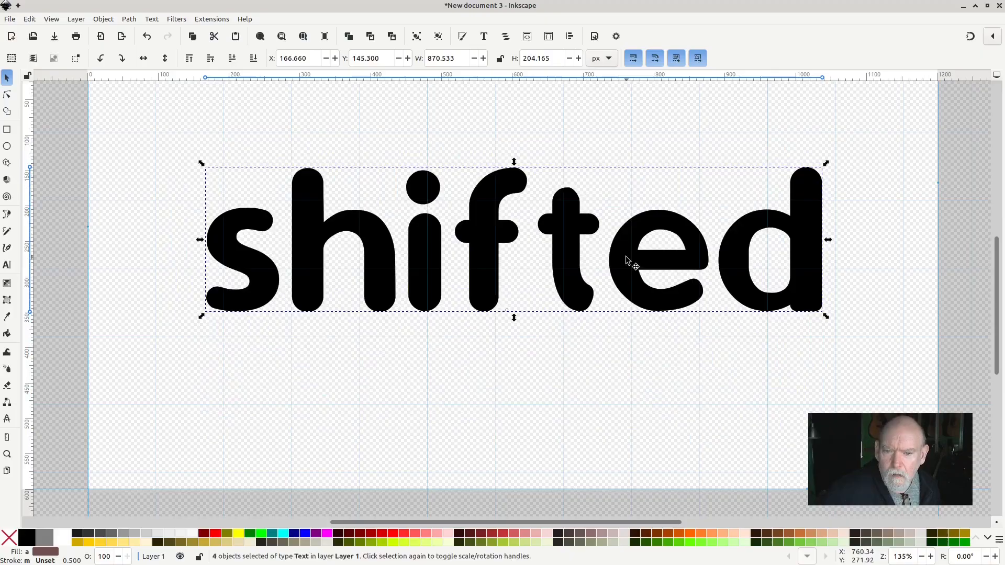
Move the black text copy out of the stack to just beneath the others, at about X 155 px, Y 358 px.
scroll(627, 254, "up", 6)
scroll(627, 254, "down", 4)
key("shift+s")
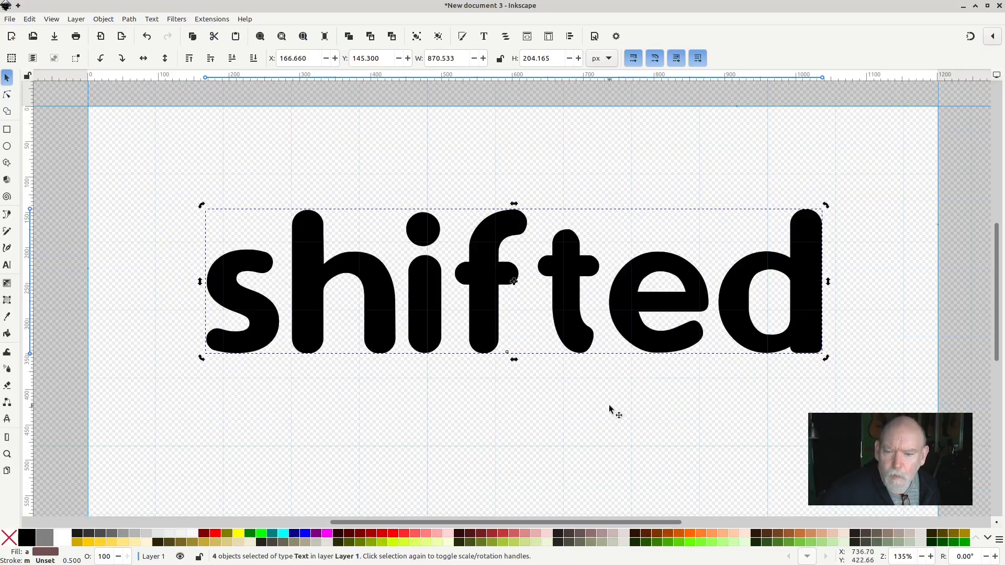
left_click(962, 119)
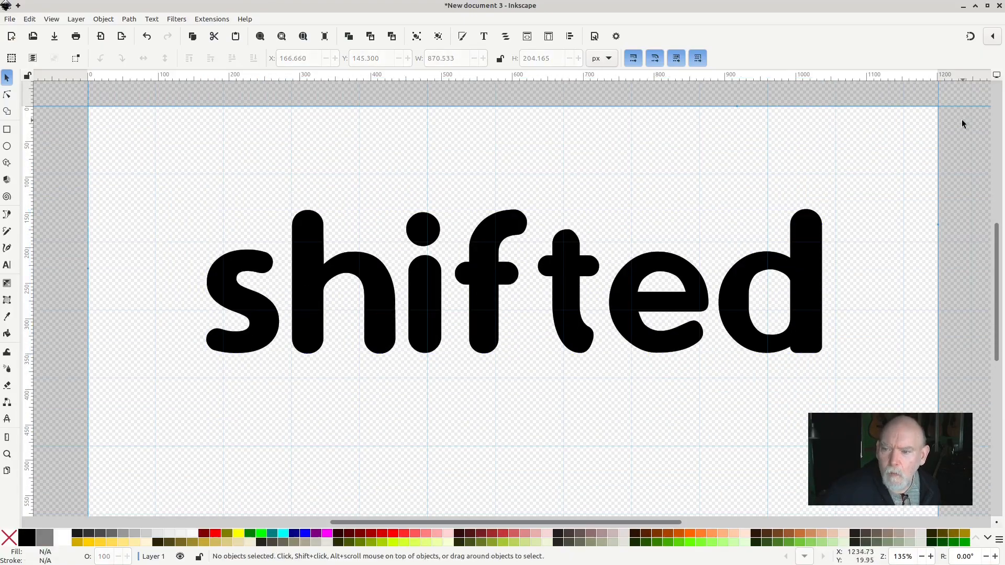
left_click(565, 302)
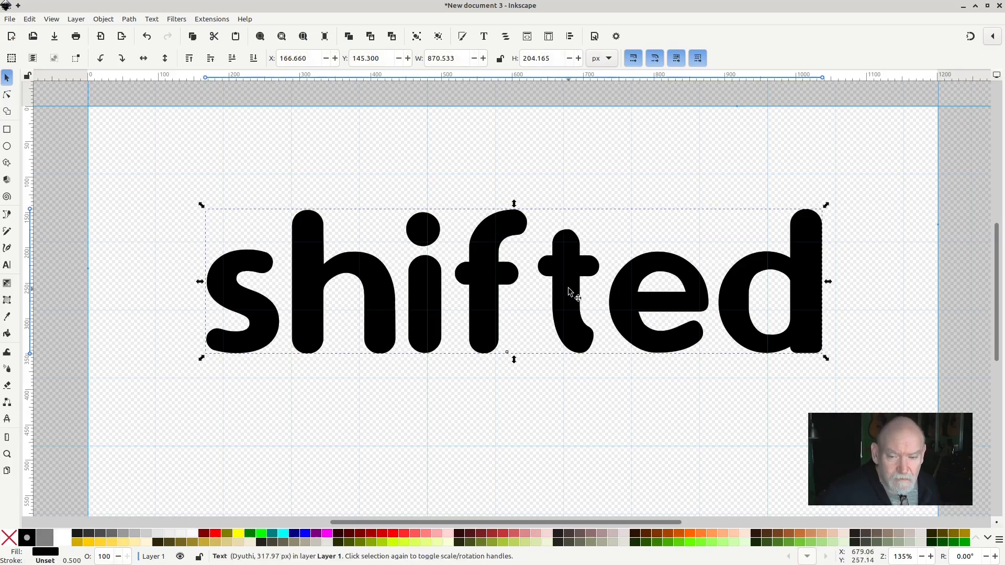
left_click_drag(567, 283, 559, 434)
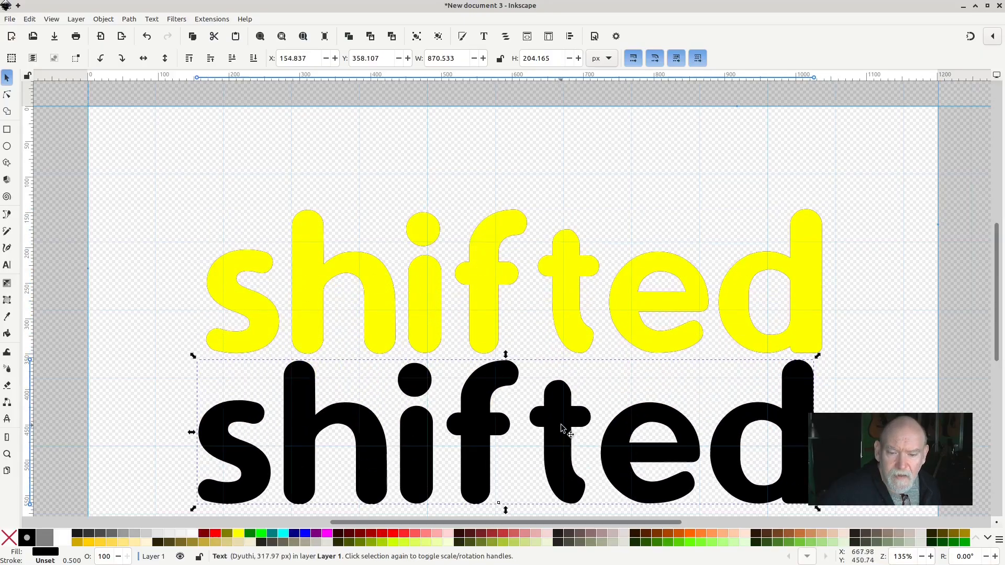
Skew the yellow text copy so it leans left, about 906 px wide, and move it to about X 55 px, Y 171 px.
left_click(486, 296)
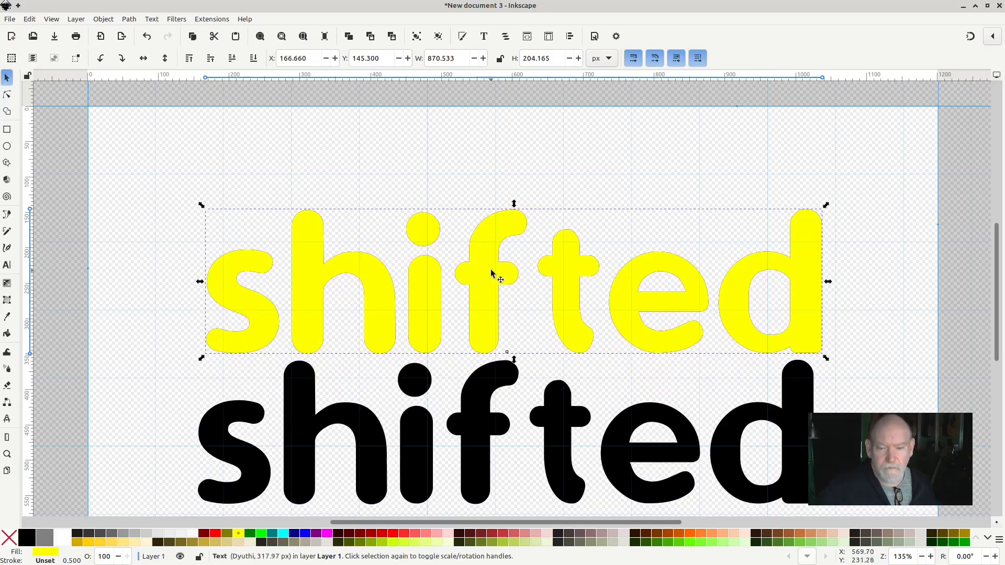
left_click(492, 272)
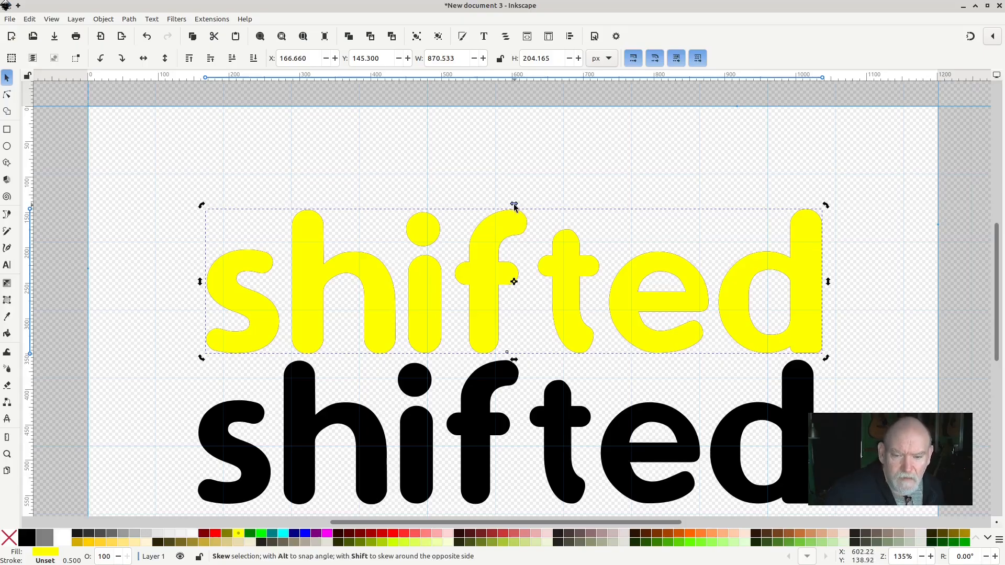
left_click_drag(514, 207, 496, 209)
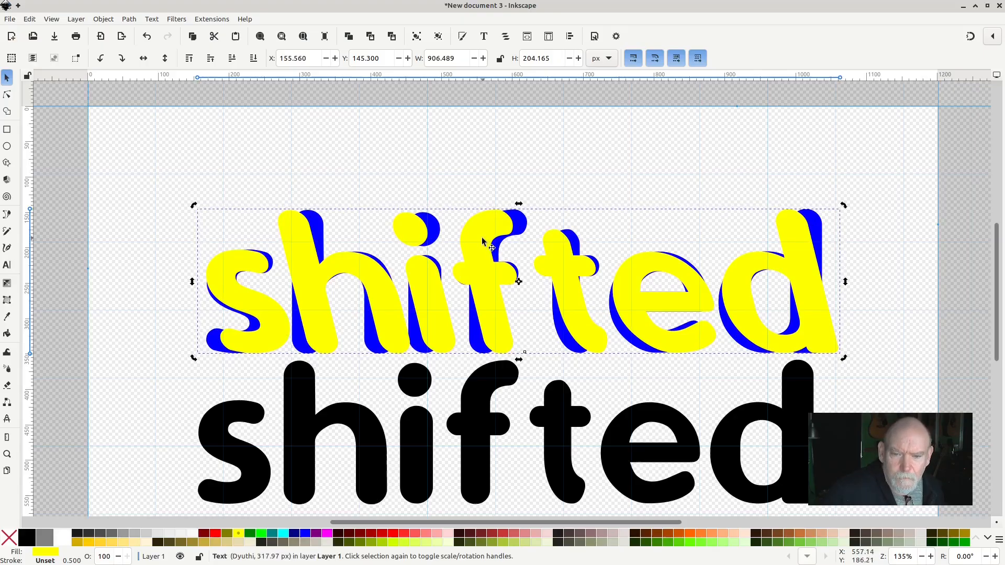
left_click_drag(480, 240, 408, 259)
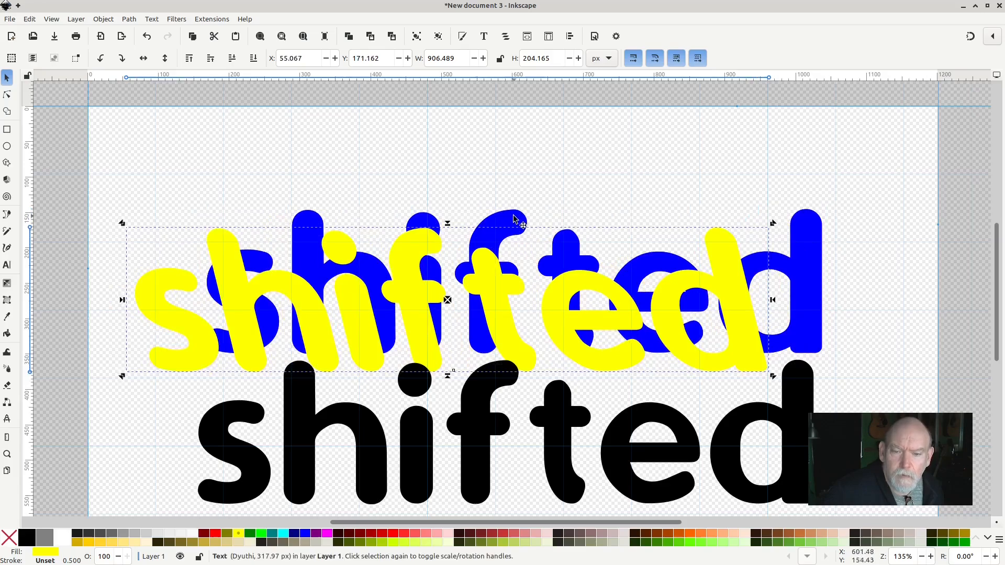
Skew the blue text copy so it leans right, about 915 px wide, and move it to about X 188 px, Y 207 px.
left_click(516, 219)
left_click(595, 167)
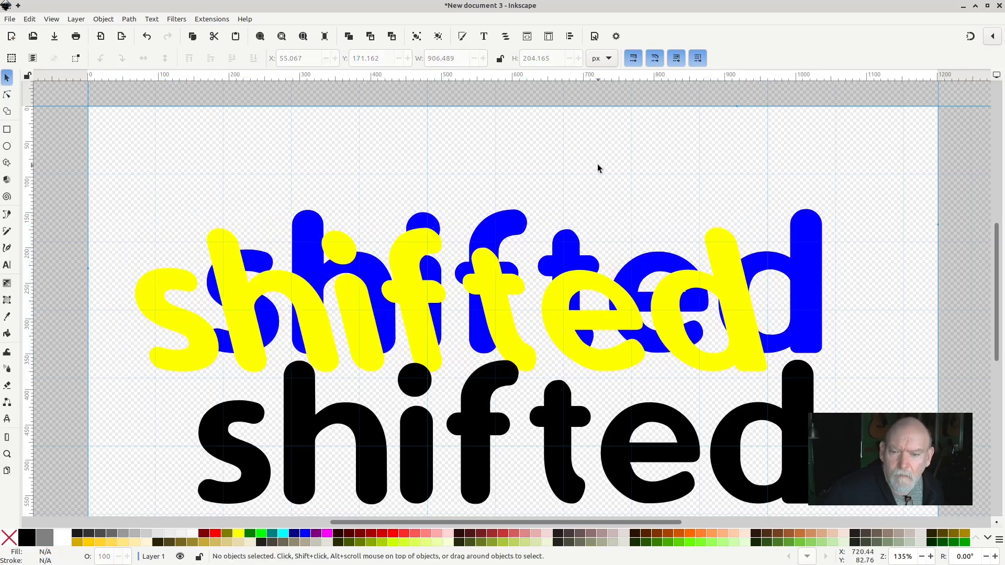
left_click(510, 218)
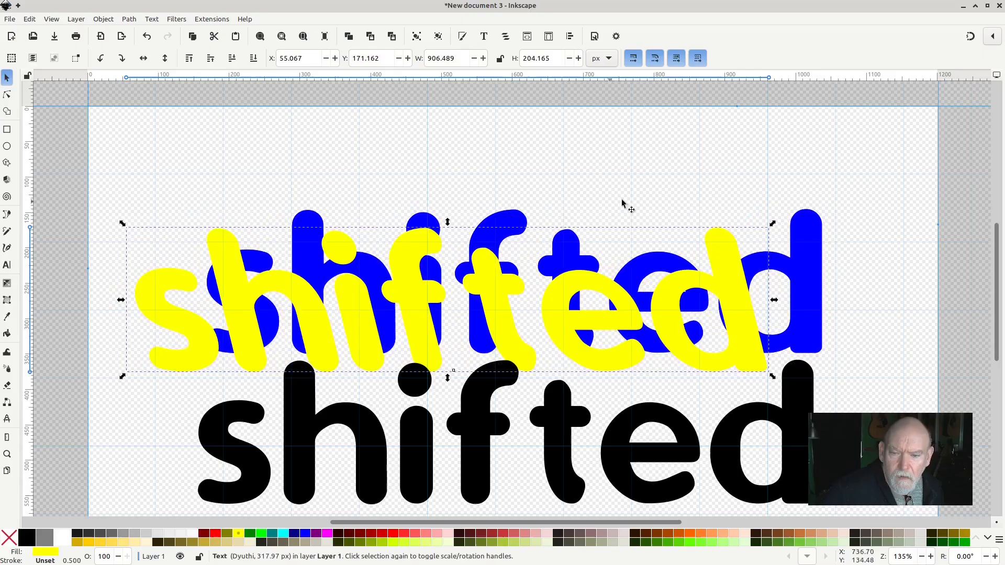
left_click(818, 225)
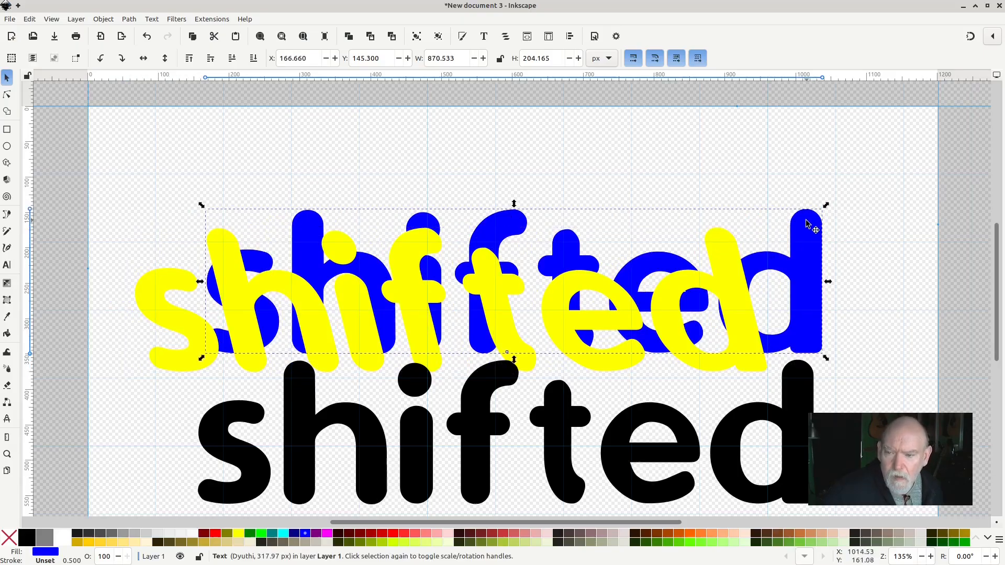
left_click(811, 222)
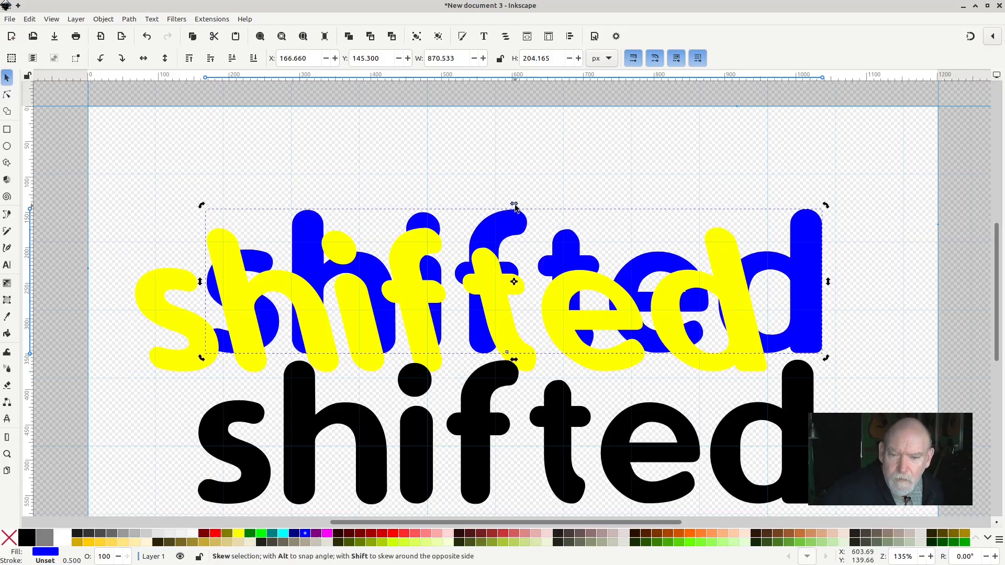
left_click_drag(516, 208, 531, 215)
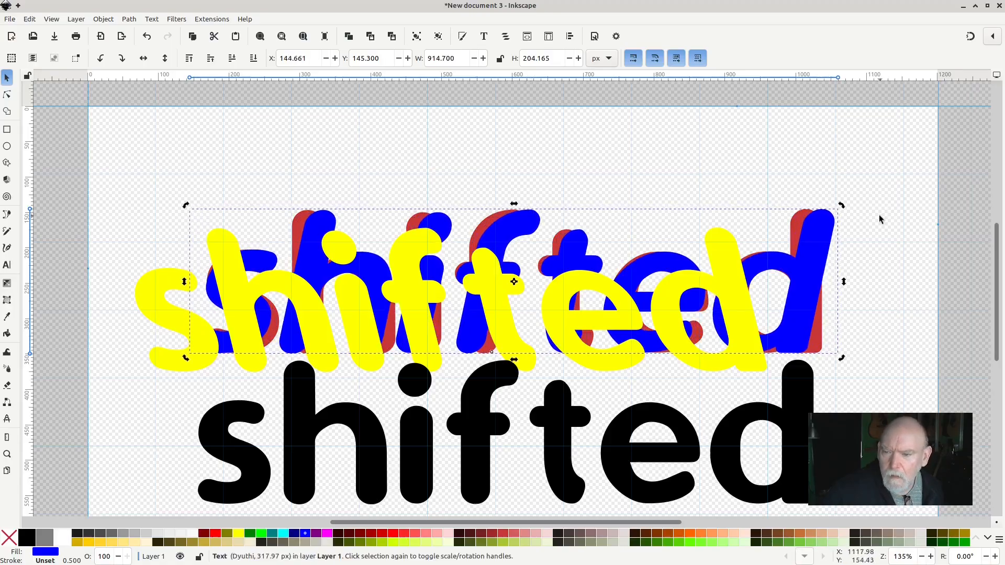
mouse_move(816, 234)
left_mouse_down()
mouse_move(848, 277)
mouse_move(810, 231)
left_mouse_up()
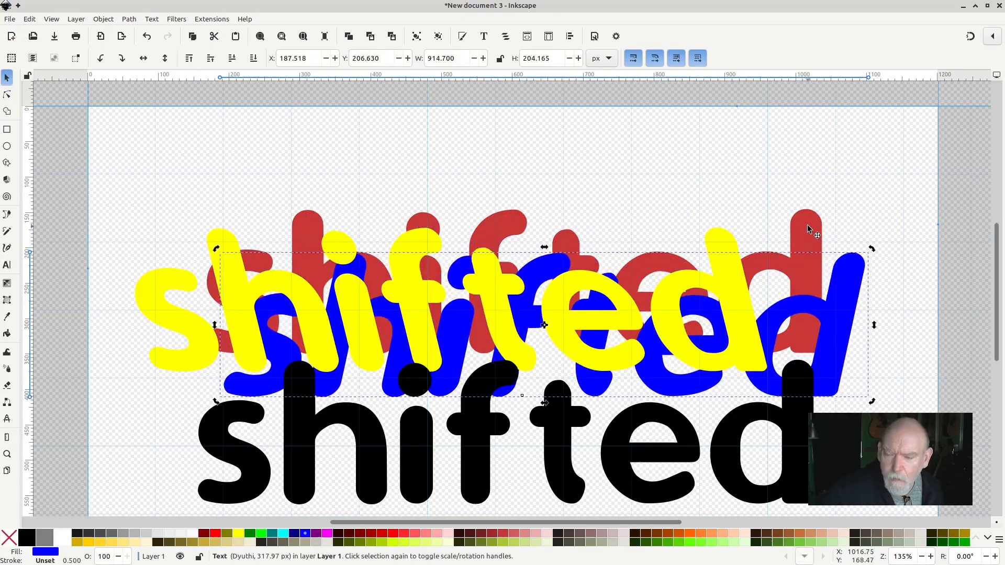
Stretch the red text copy upward to a height of about 251 px, keeping its width.
left_click(809, 231)
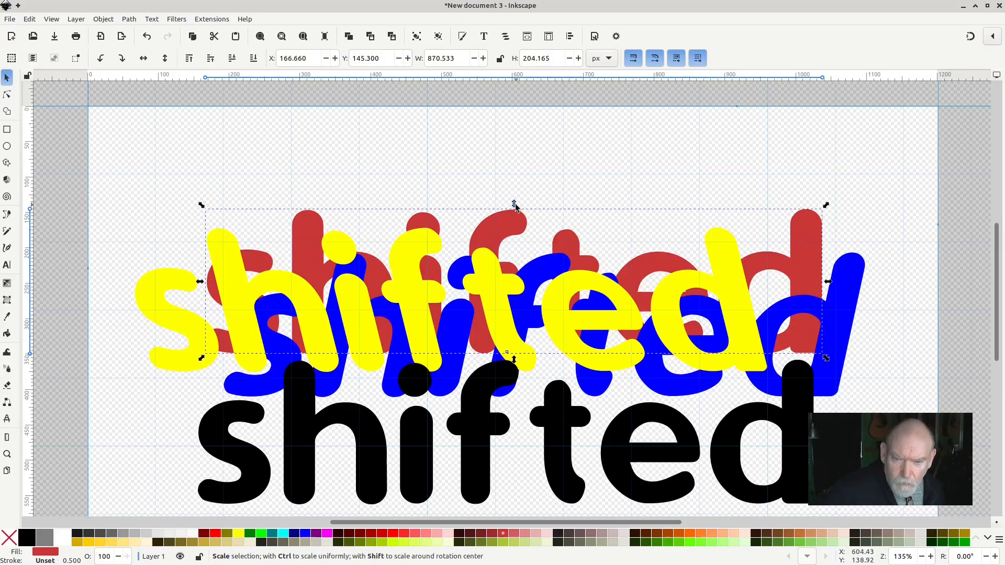
left_click_drag(514, 205, 508, 174)
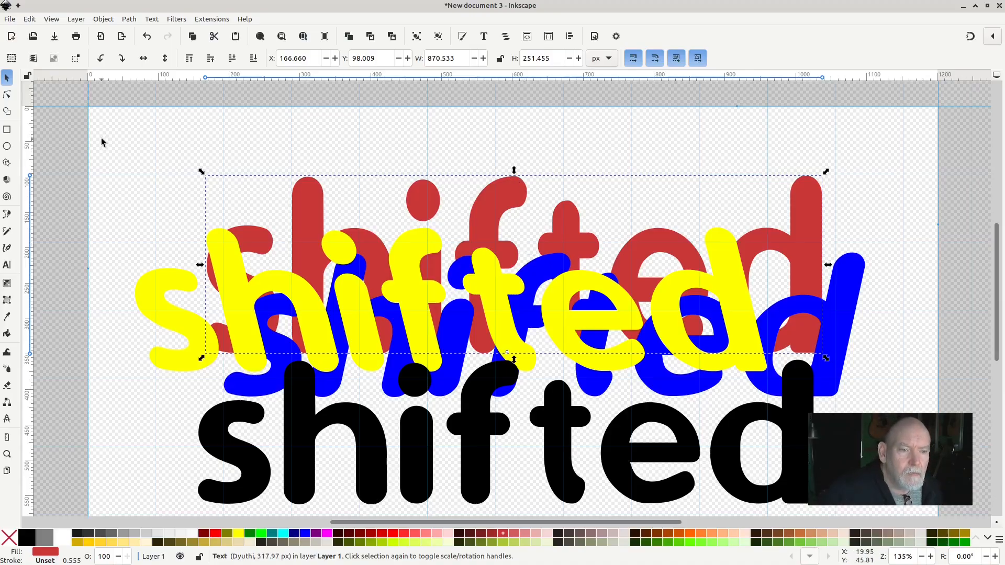
Select all four text copies and set their opacity to 70%.
left_click_drag(105, 135, 883, 526)
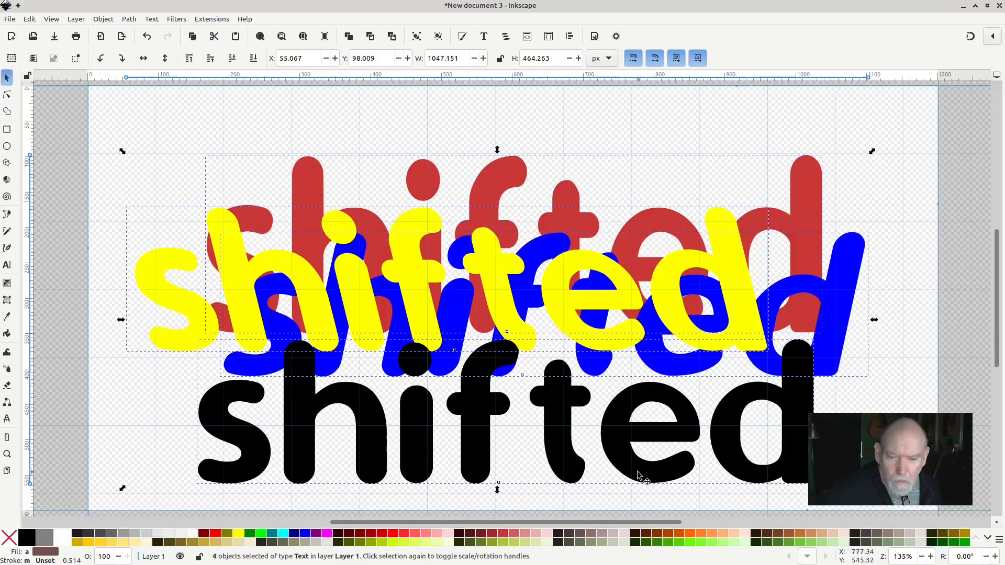
left_click(108, 556)
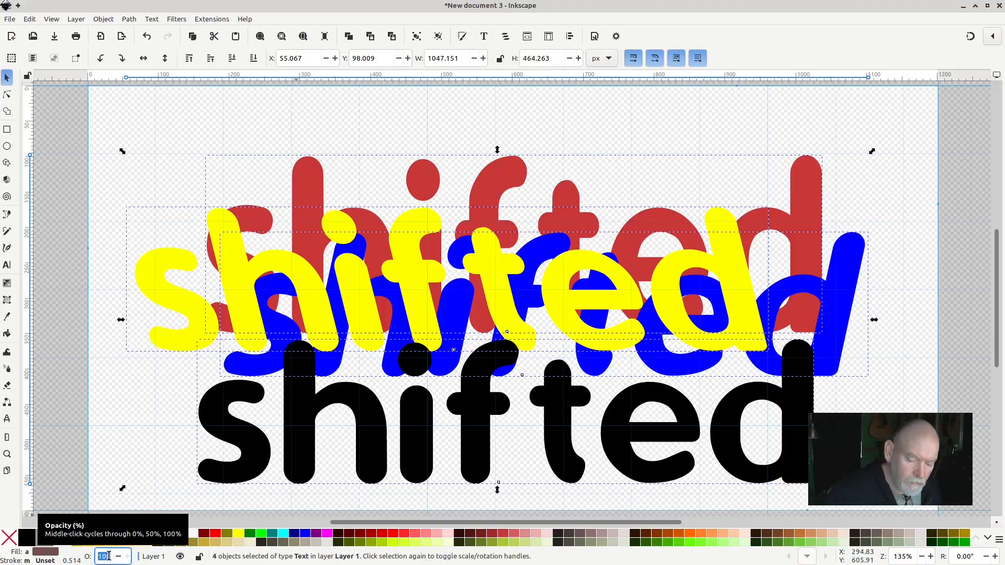
type("70")
key("Return")
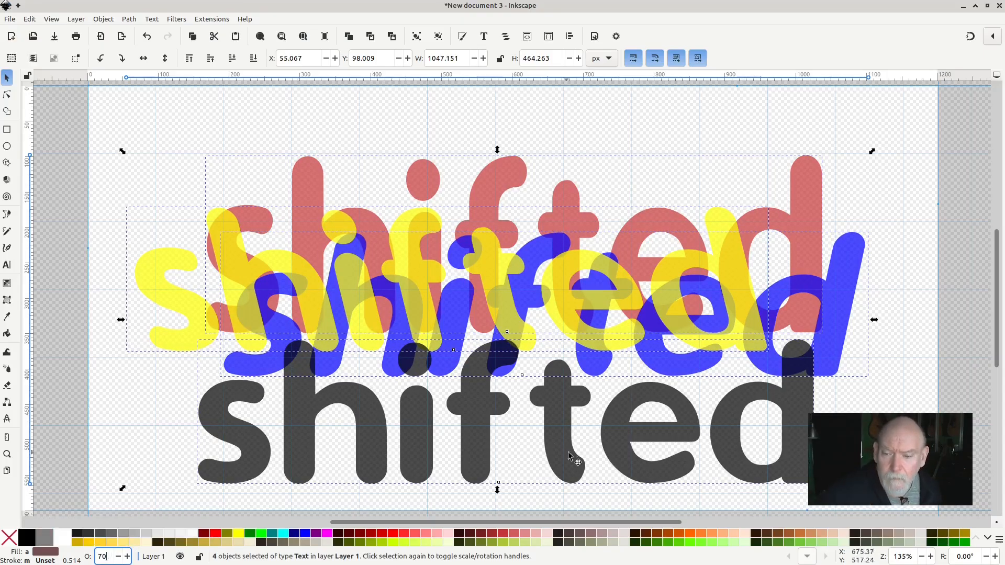
Align the bottom and right edges of all four text copies using the on-canvas alignment handles, and deselect them.
left_click(493, 187)
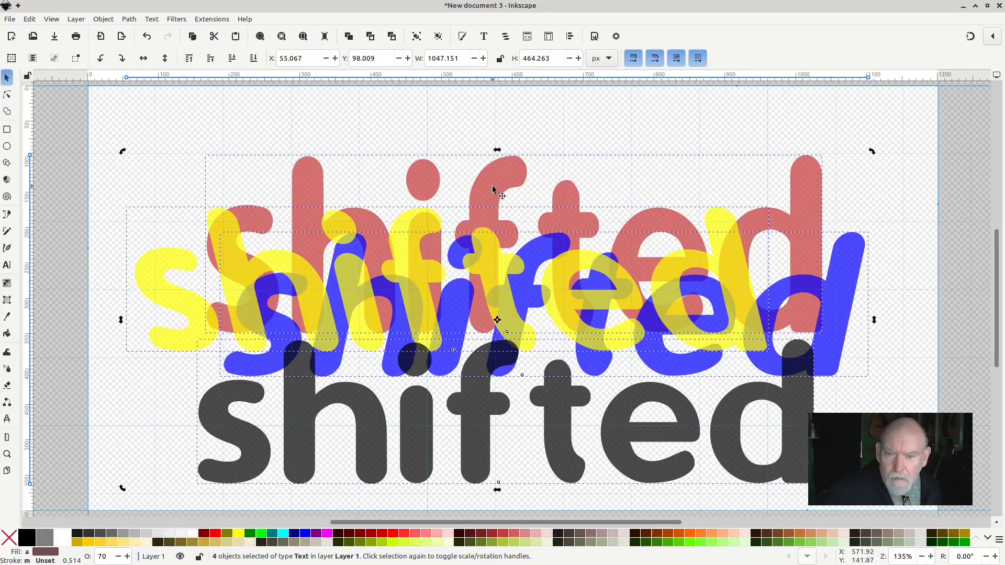
left_click(493, 194)
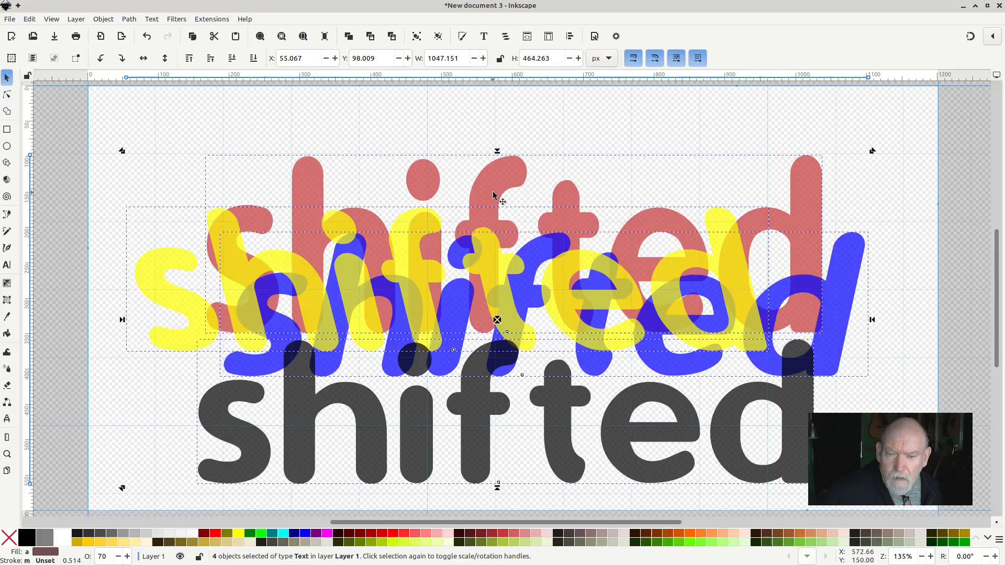
left_click(497, 153)
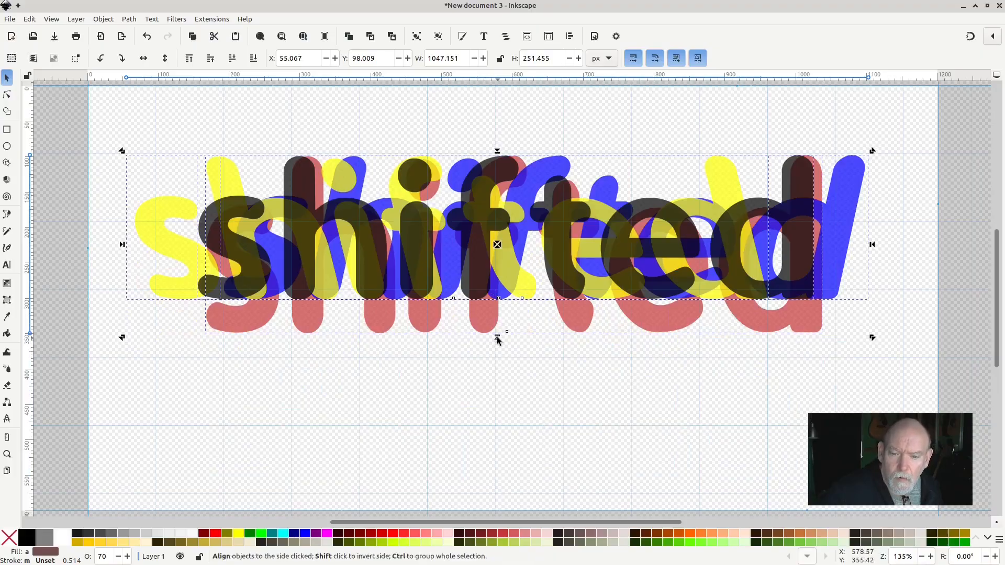
left_click(497, 338)
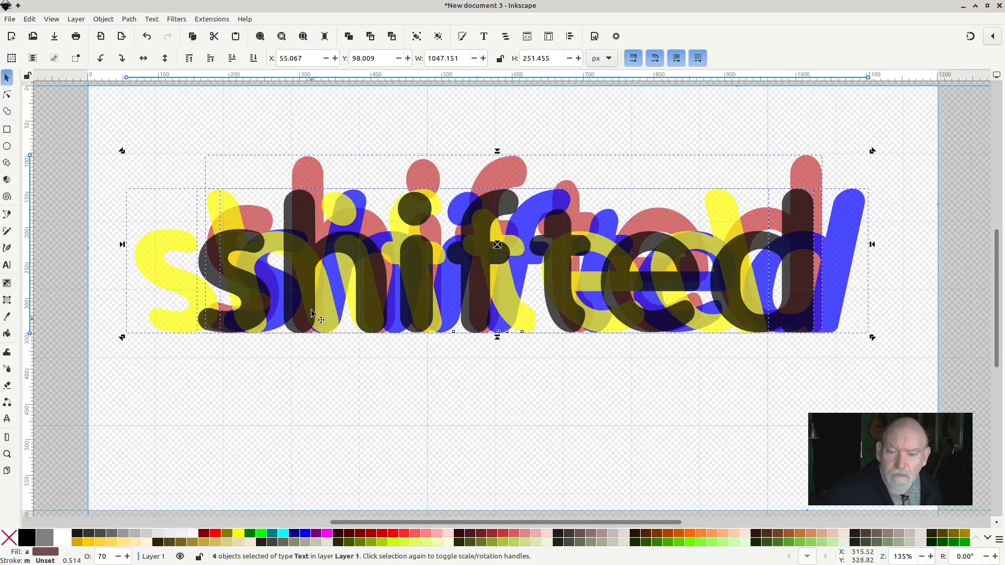
left_click(872, 245)
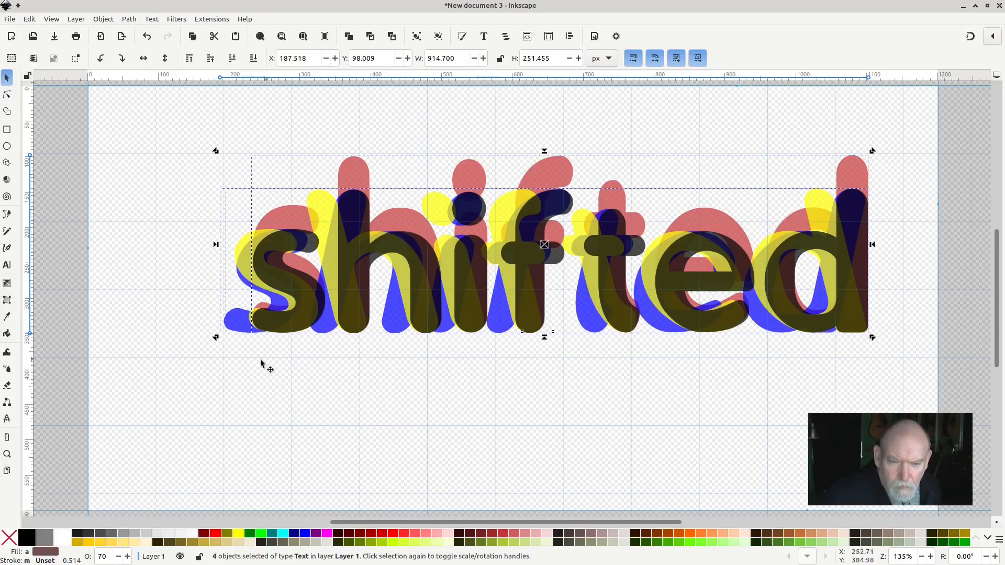
left_click(261, 381)
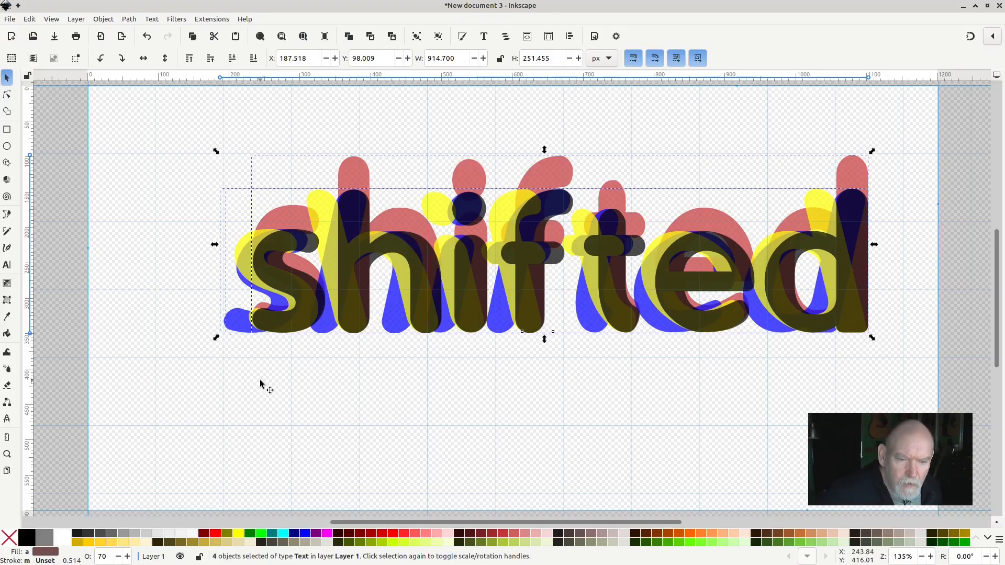
left_click(241, 445)
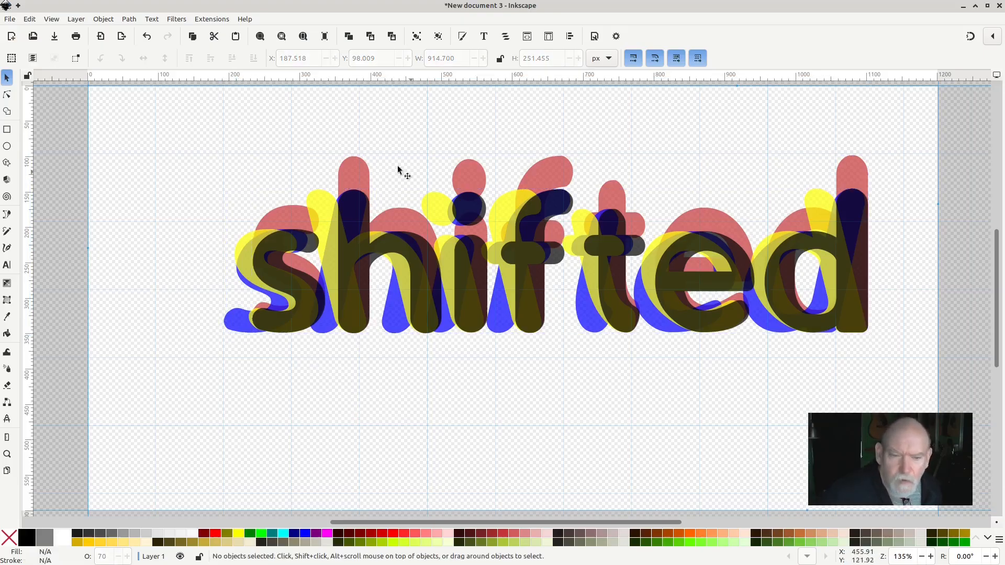
Try nudging the red text copy 8 px to the left and back to X 231.684 px.
left_click(351, 174)
key("Left")
key("Left")
key("Left")
key("Left")
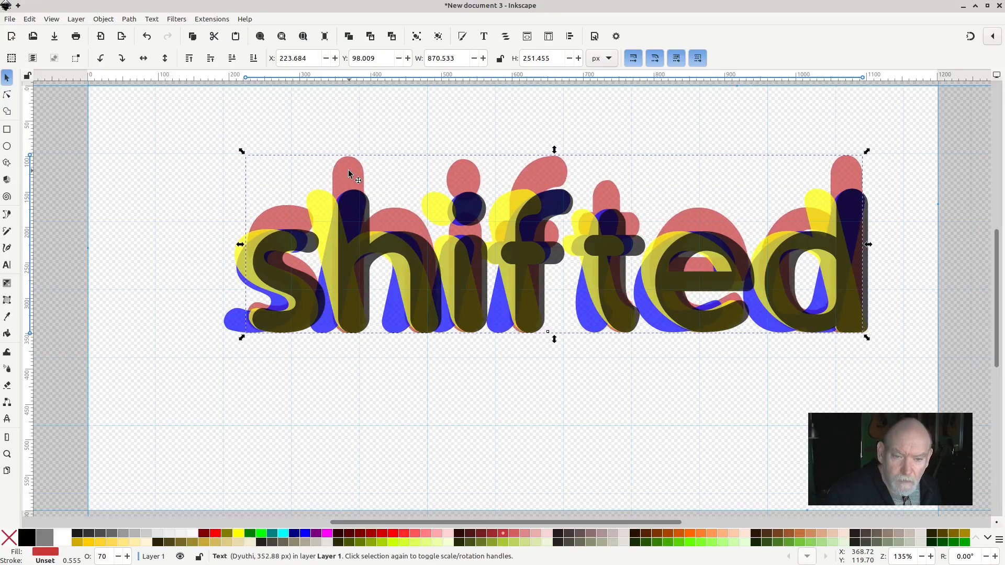
key("Right")
key("Right")
key("Right")
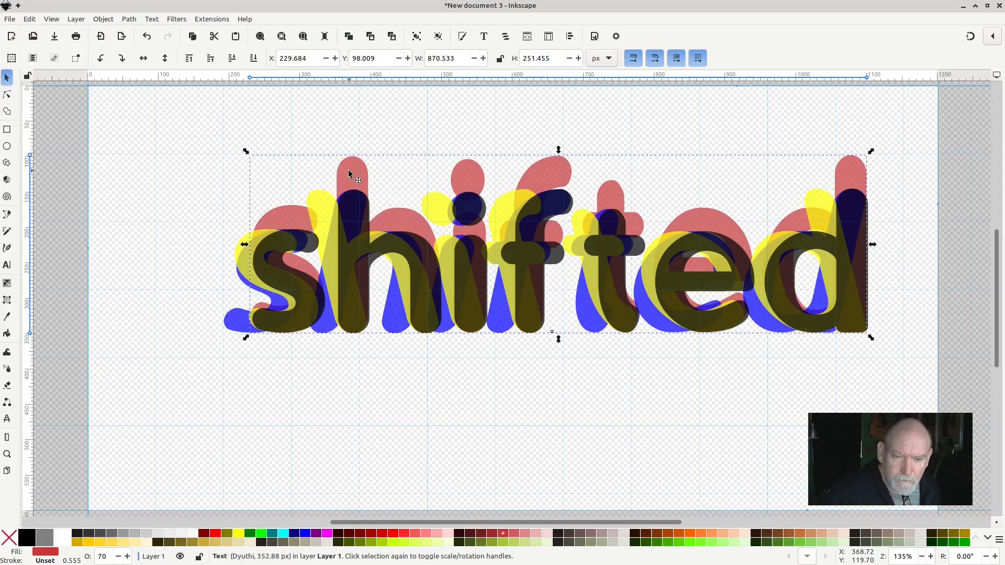
key("Right")
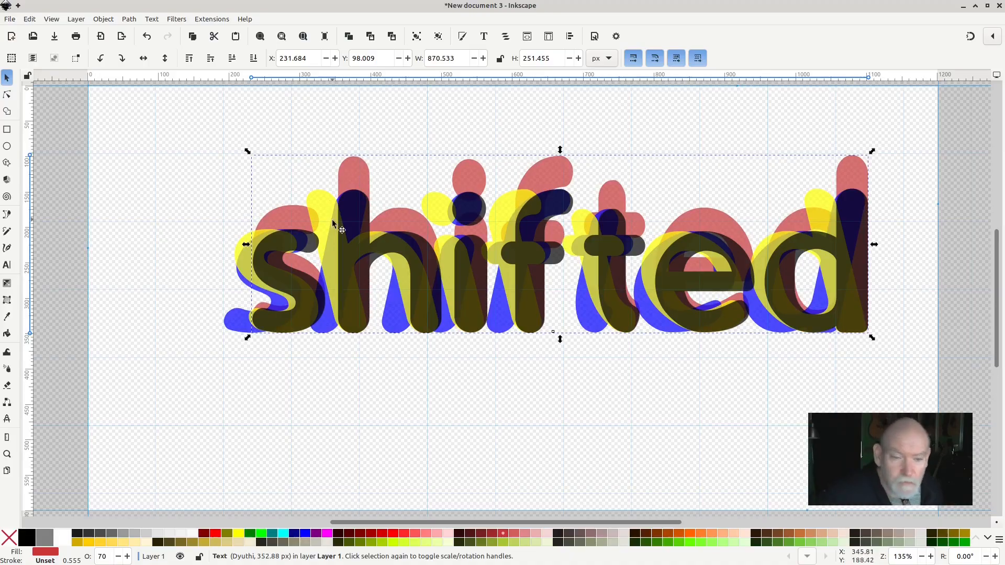
left_click(156, 205)
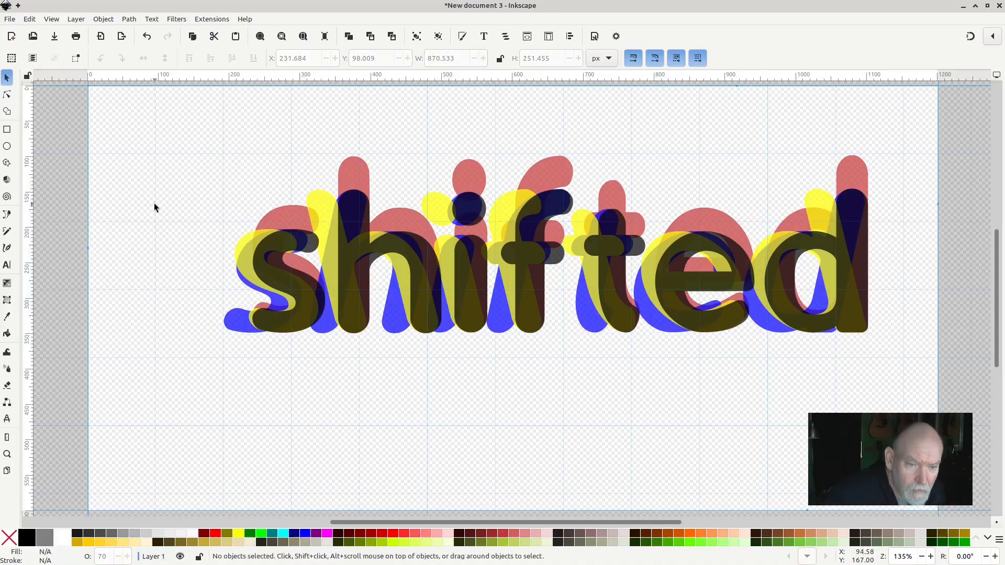
Try nudging the black text copy 2 px to the right and back to X 231.684 px.
left_click(318, 202)
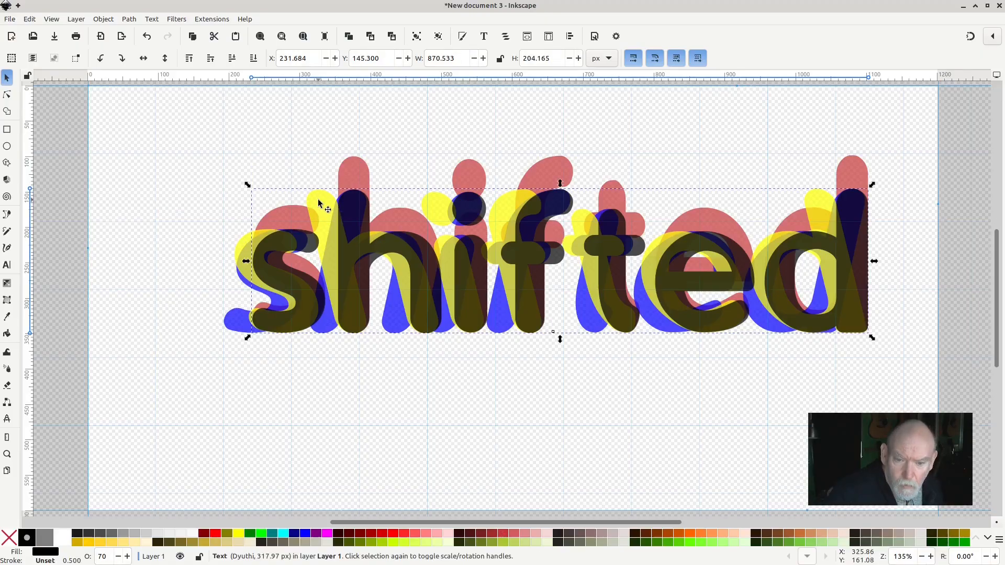
key("Right")
key("Left")
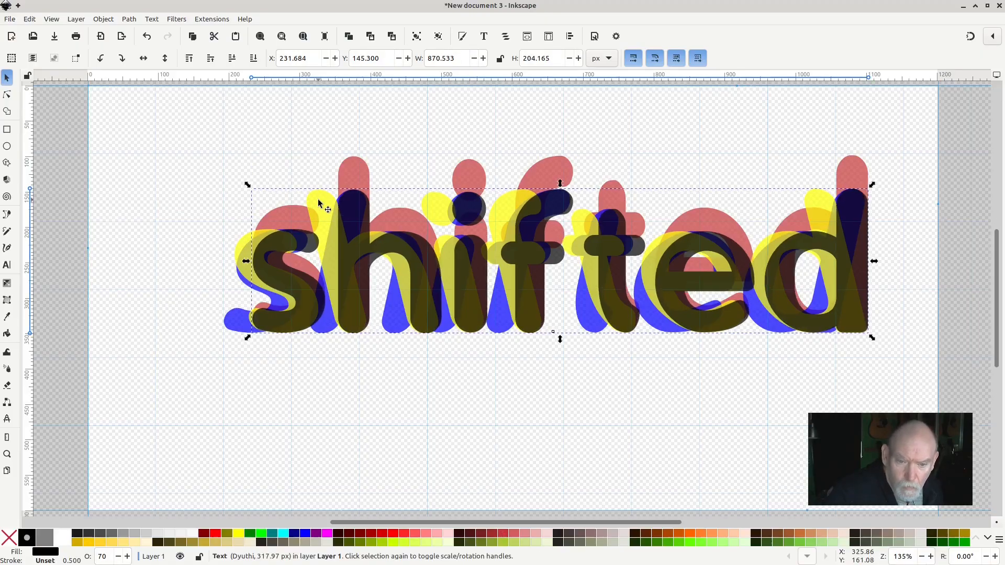
left_click(210, 129)
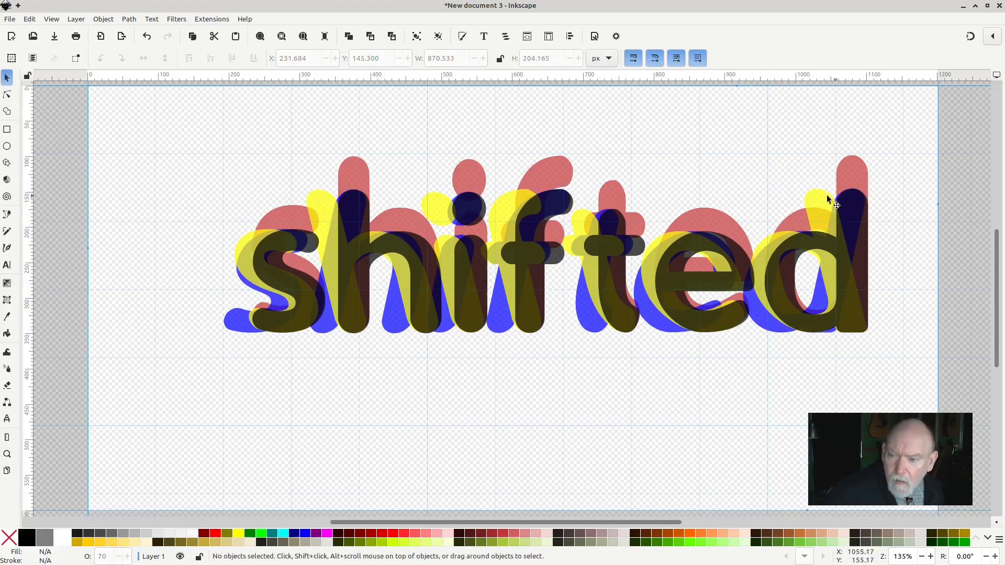
left_click(806, 200)
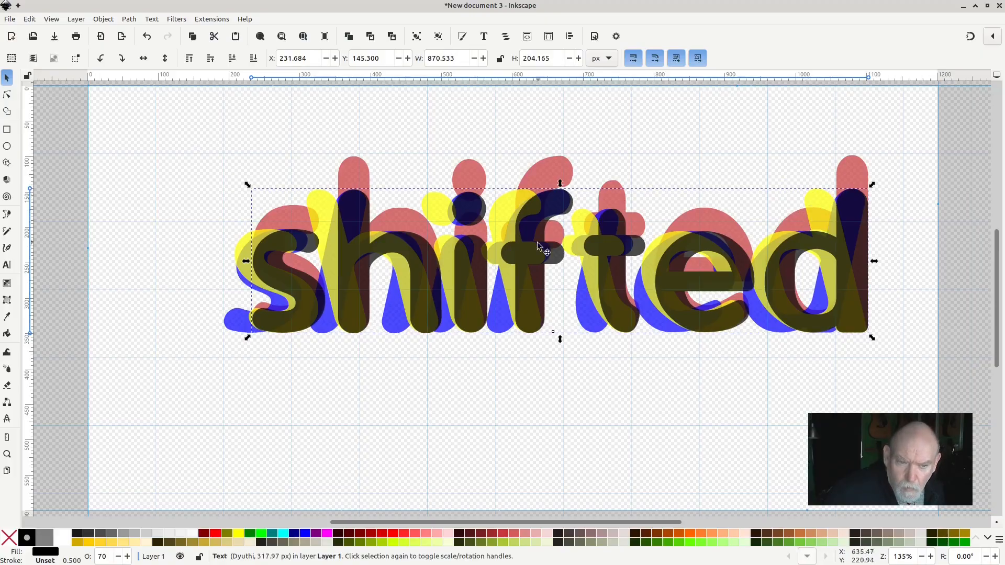
Nudge the yellow text copy slightly to the right to X 197.729 px, and deselect it.
left_click(236, 244)
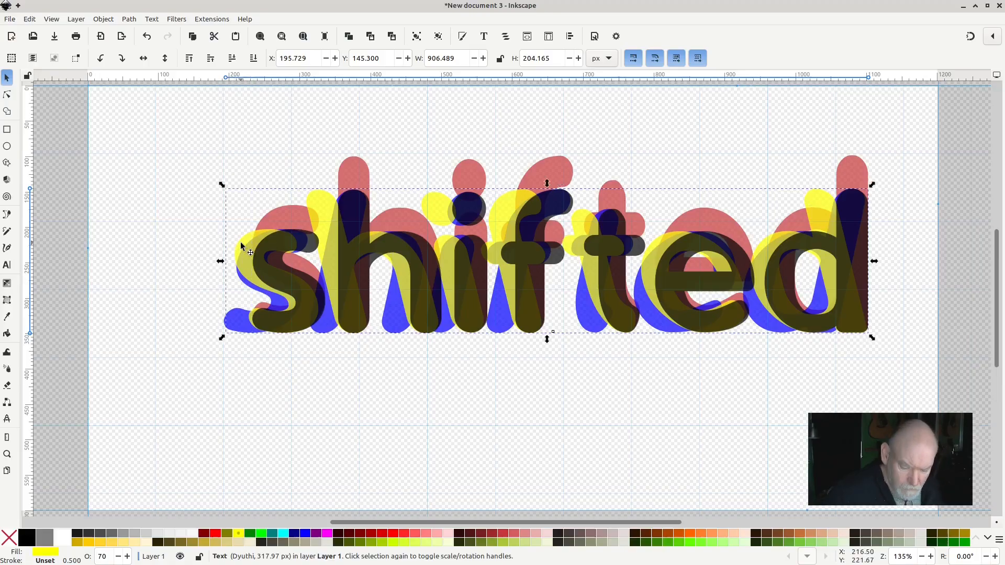
key("Right")
key("Right")
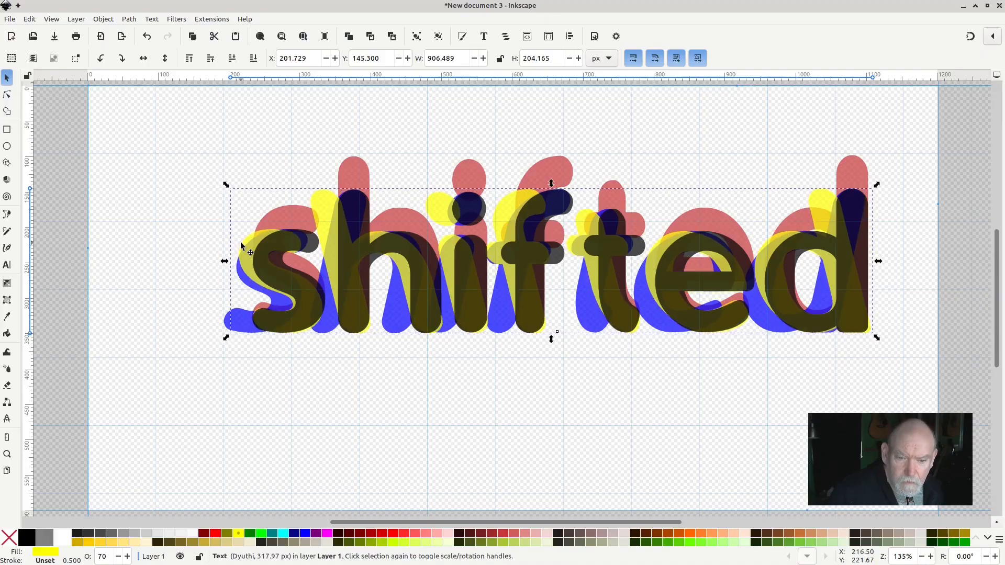
key("Left")
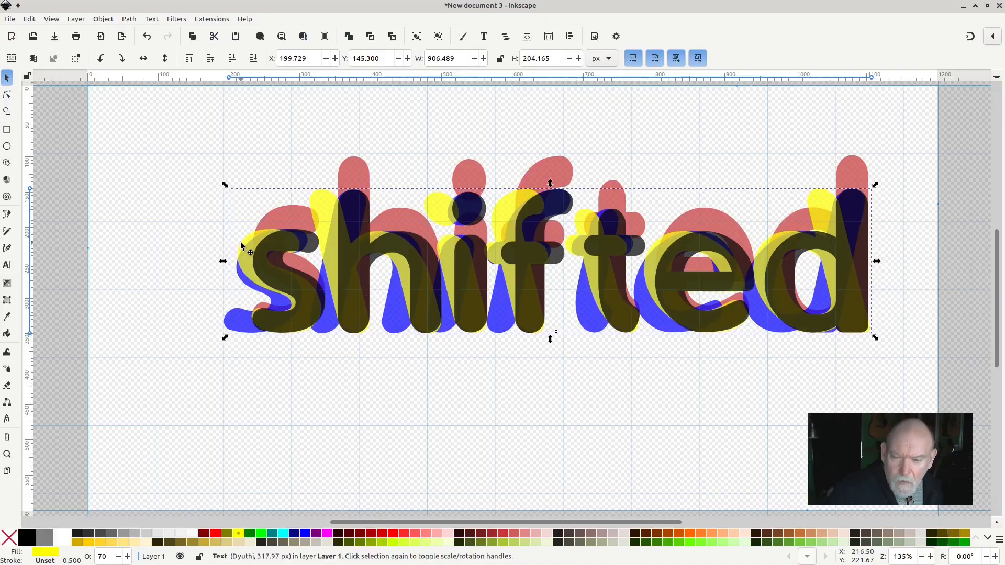
key("Left")
key("Right")
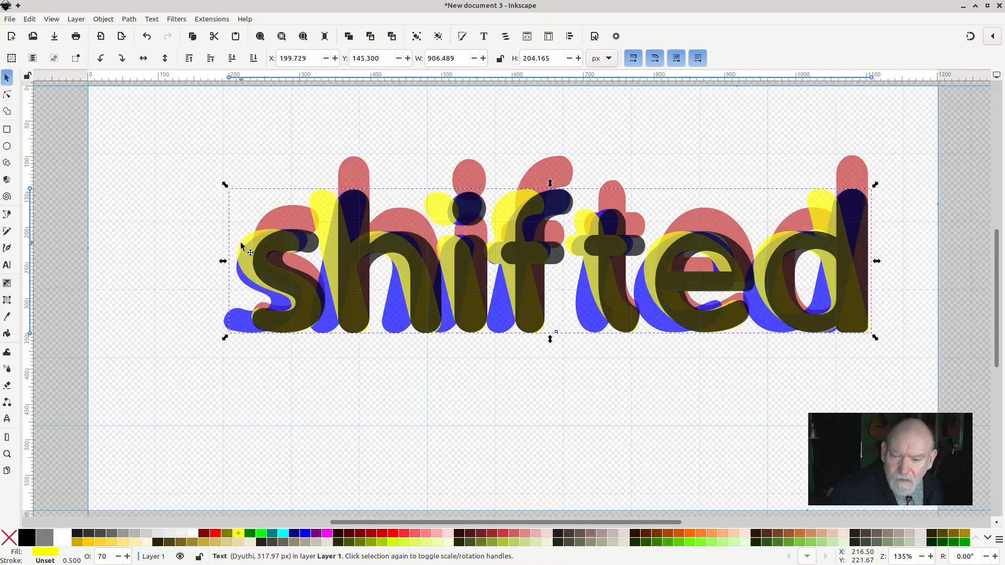
key("Left")
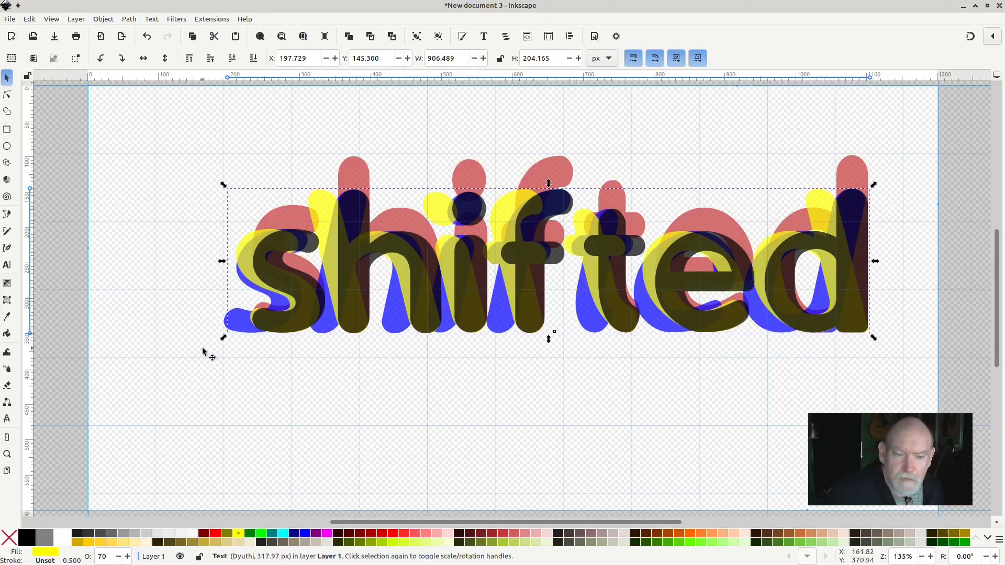
left_click(148, 426)
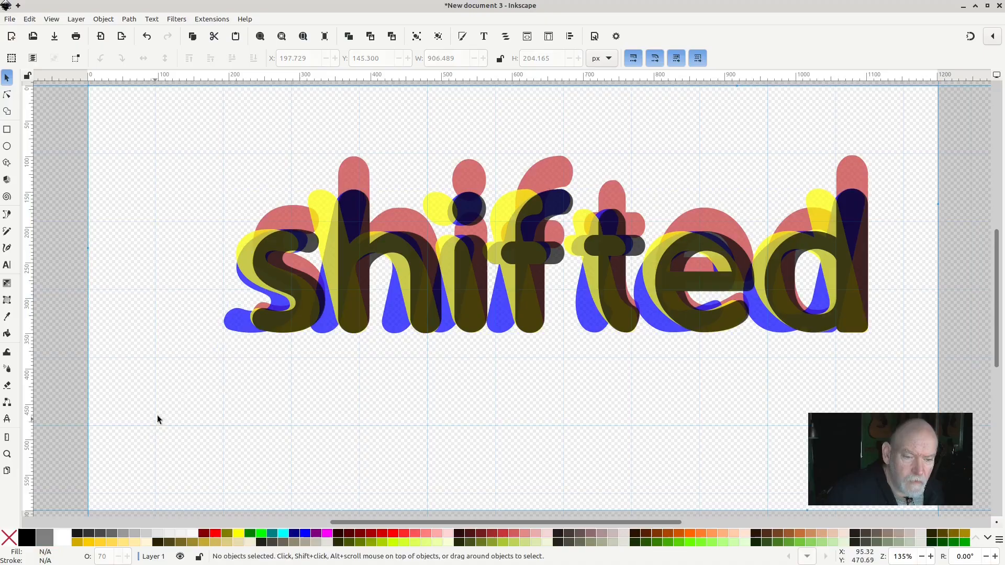
Select the blue text copy and shift it to the right to X 227.517 px.
left_click(228, 328)
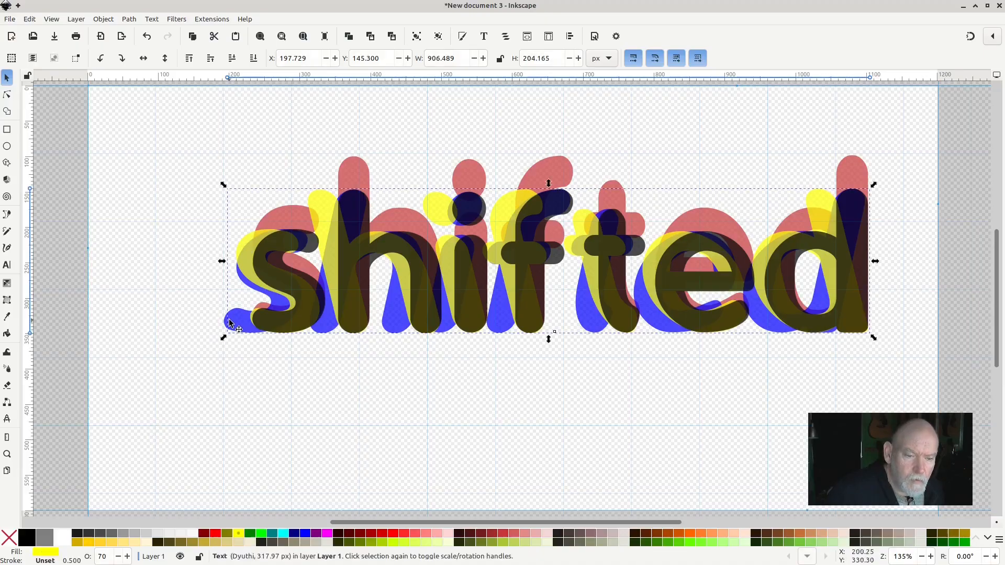
left_click(220, 327)
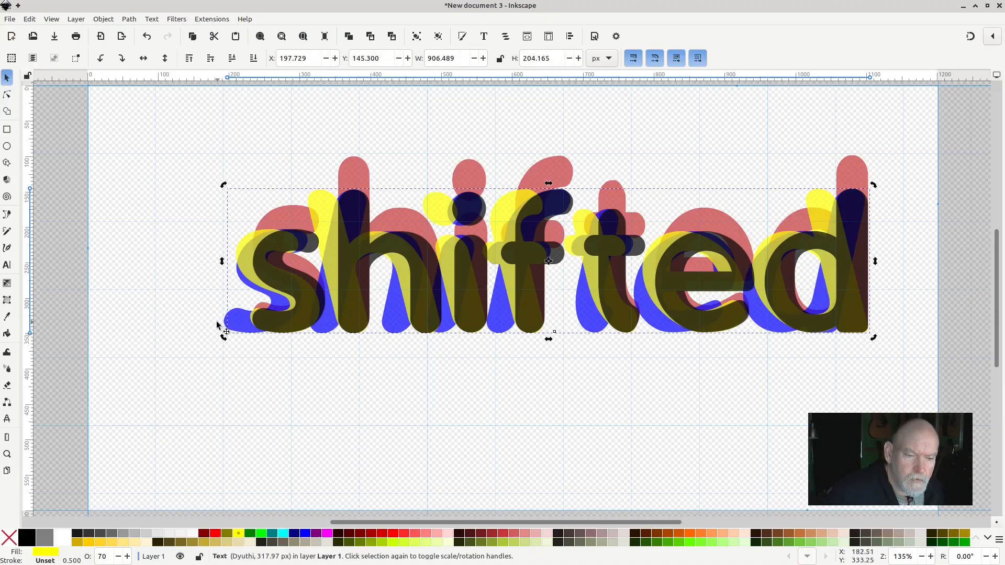
left_click(201, 344)
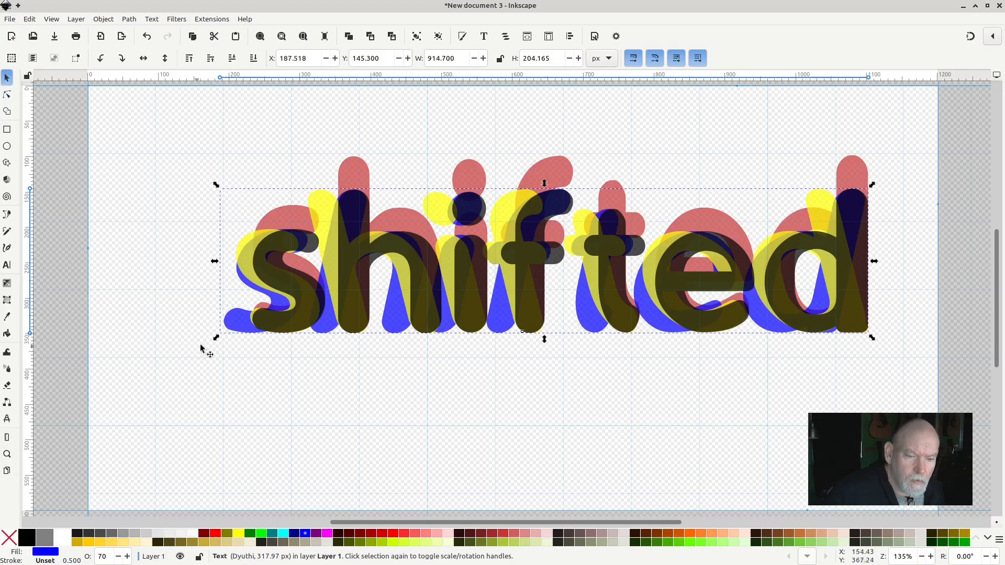
key("Right")
key("Right")
key("Right")
key("Right")
key("Right")
key("Right")
key("Right")
key("Right")
key("Right")
key("Right")
key("Right")
key("Right")
key("Right")
key("Right")
key("Right")
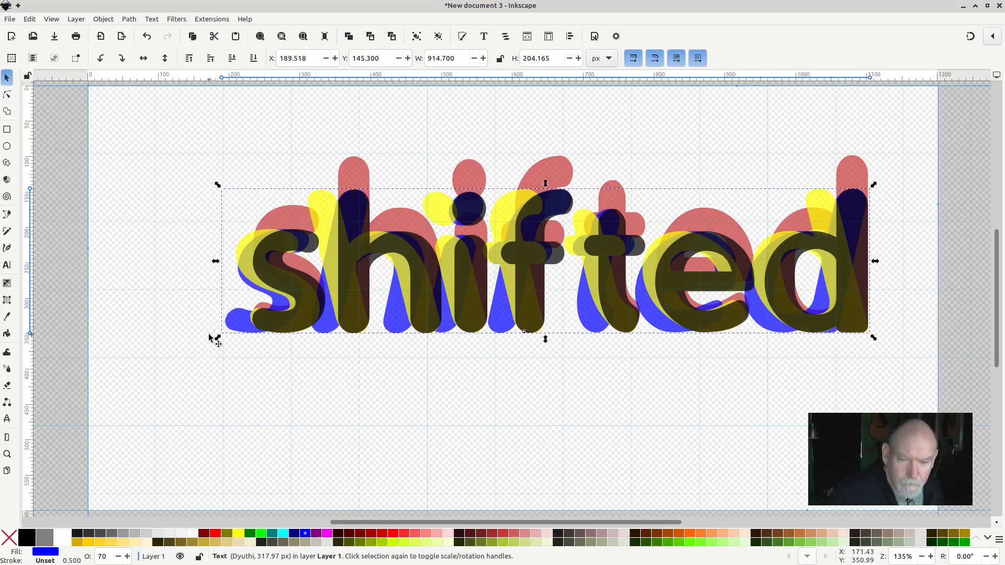
key("Right")
key("Right")
key("Right")
key("Right")
key("Right")
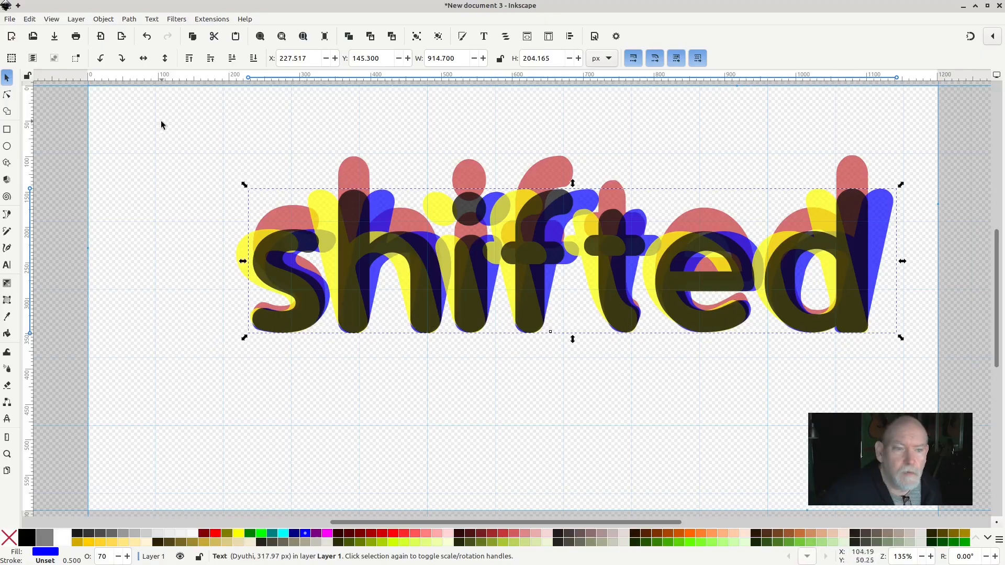
Move all four text copies together to X 137.729 px and Y 132.009 px, and deselect them.
left_click_drag(156, 124, 955, 397)
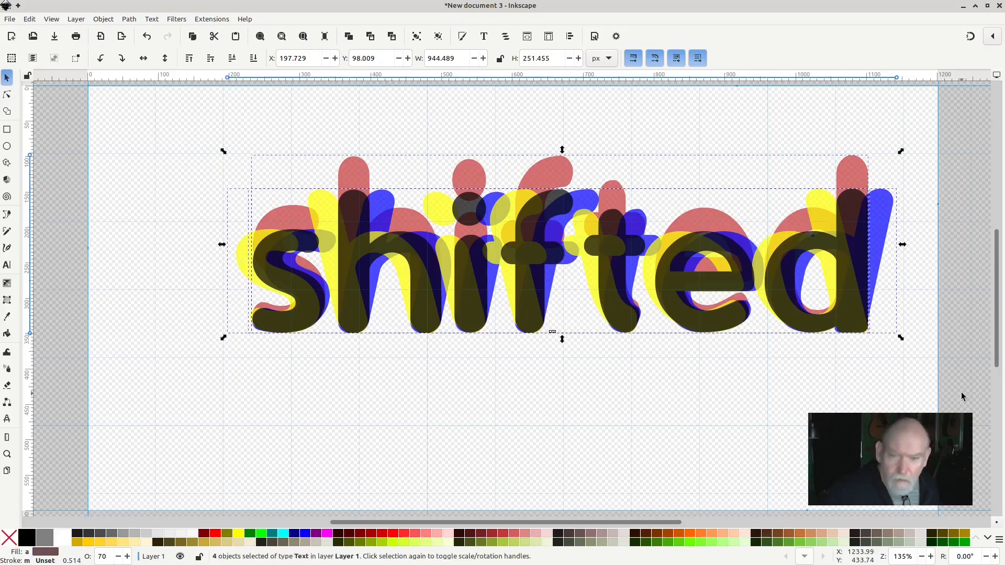
key("Left")
key("Left")
key("Left")
key("Left")
key("Left")
key("Left")
key("Left")
key("Left")
key("Left")
key("Left")
key("Left")
key("Left")
key("Left")
key("Left")
key("Left")
key("Left")
key("Left")
key("Left")
key("Left")
key("Left")
key("Left")
key("Left")
key("Left")
key("Left")
key("Left")
key("Left")
key("Left")
key("Left")
key("Left")
key("Left")
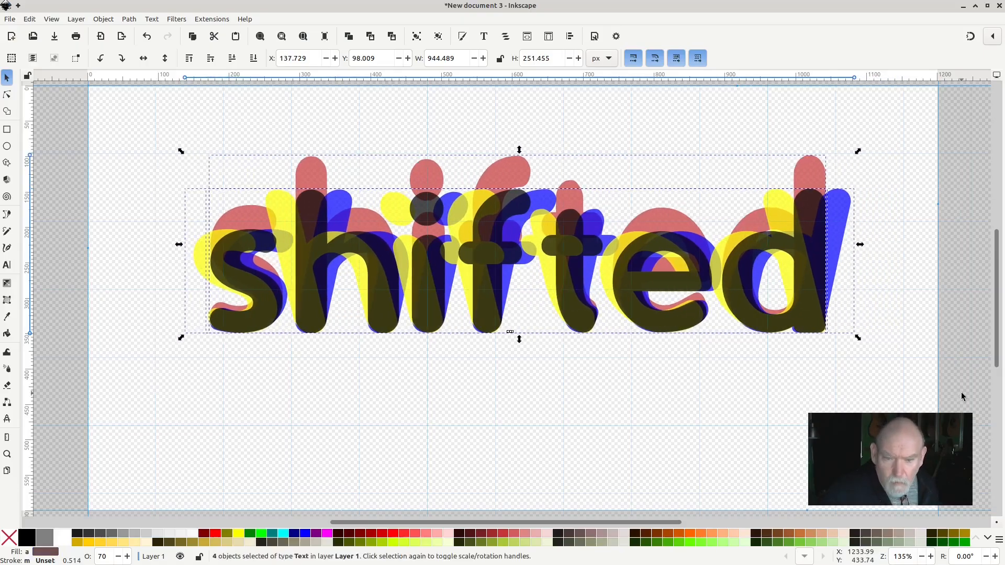
key("Down")
key("Down")
key("Down")
key("Down")
key("Down")
key("Down")
key("Down")
key("Down")
key("Down")
key("Down")
key("Down")
key("Down")
key("Down")
key("Down")
key("Down")
key("Down")
key("Down")
key("Down")
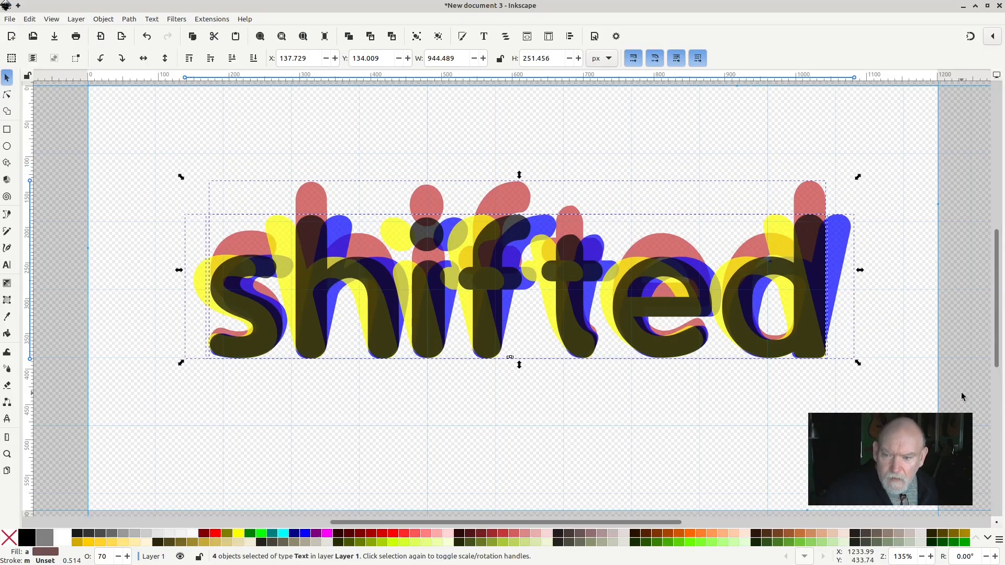
key("Up")
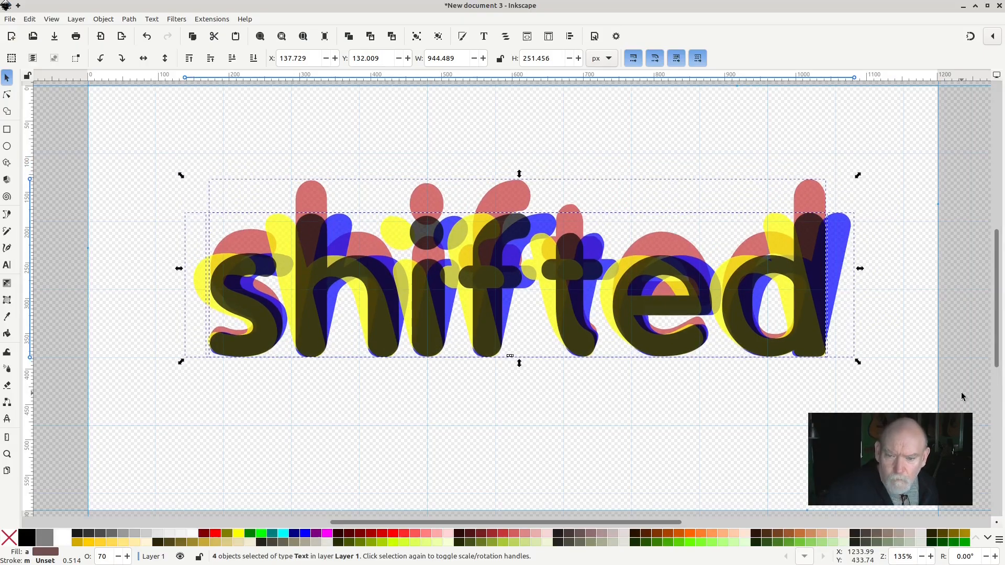
left_click(55, 131)
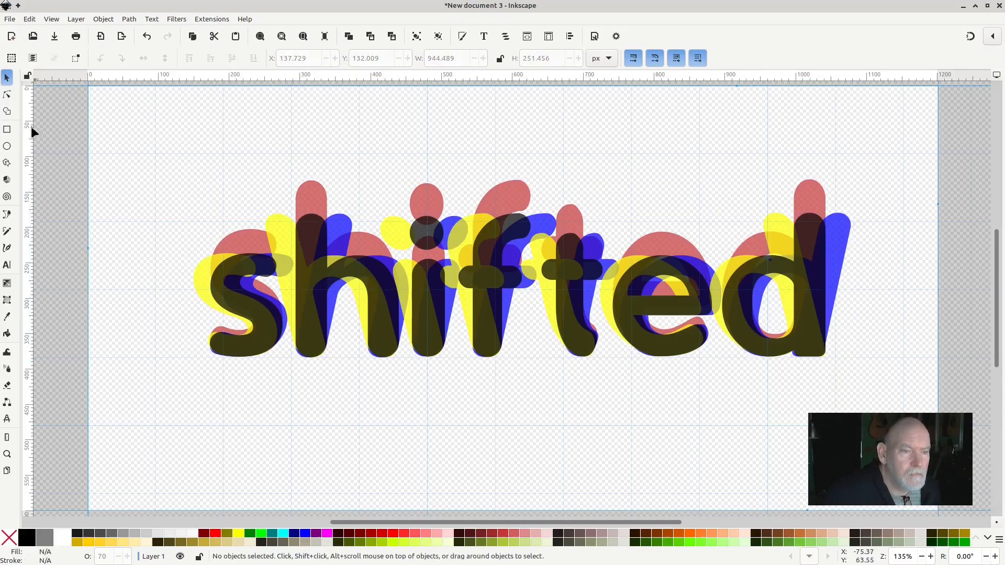
Draw a rectangle about 1216 by 607 px covering the whole page and set its opacity to 100%.
left_click(10, 131)
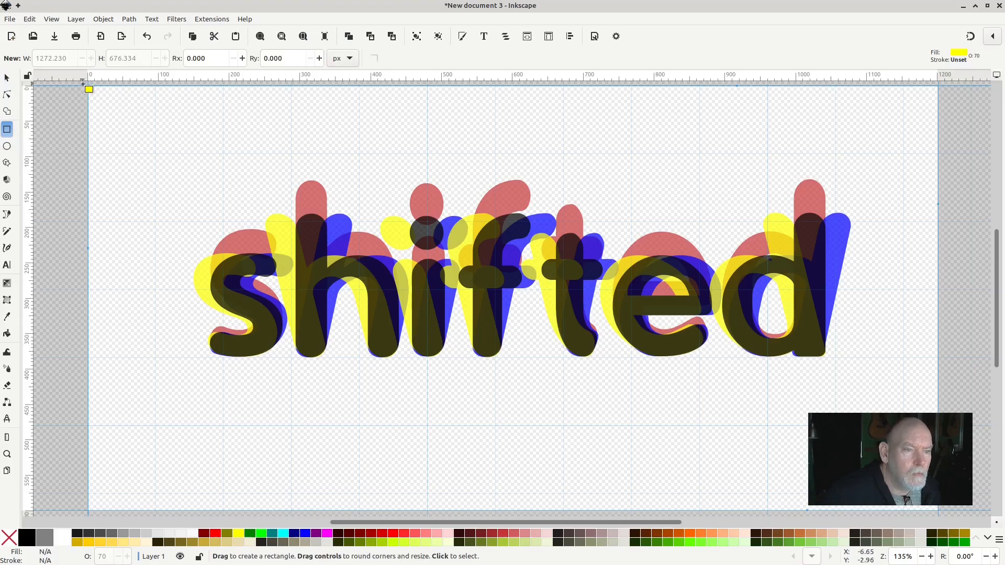
mouse_move(83, 83)
left_mouse_down()
mouse_move(379, 307)
mouse_move(547, 369)
mouse_move(557, 398)
mouse_move(827, 460)
mouse_move(952, 521)
mouse_move(944, 515)
left_mouse_up()
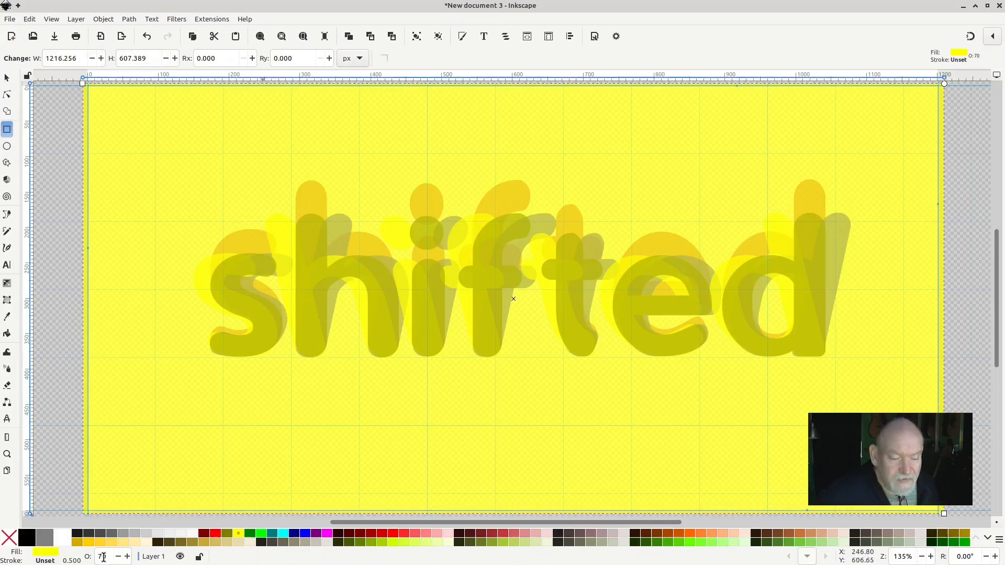
left_click(103, 556)
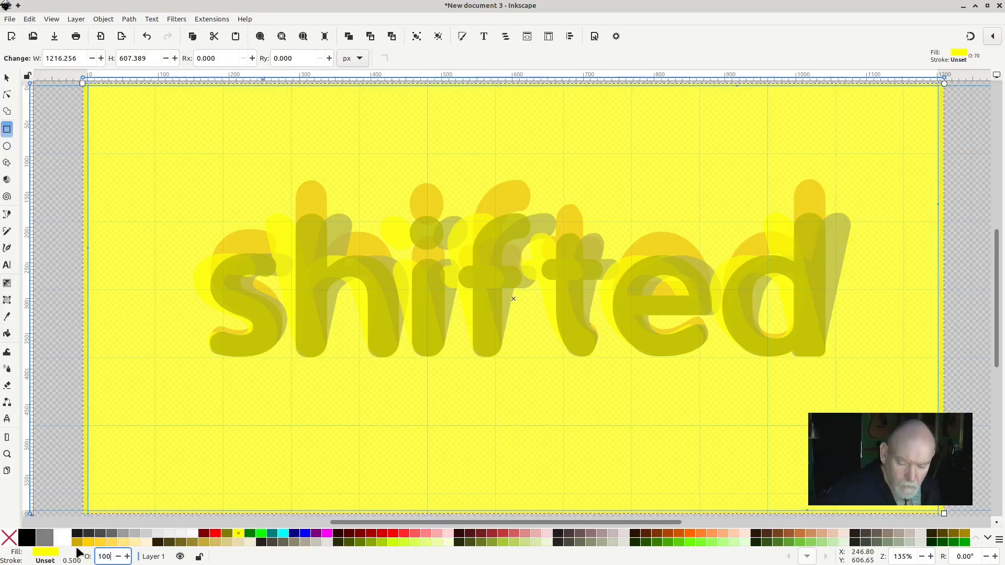
key("Return")
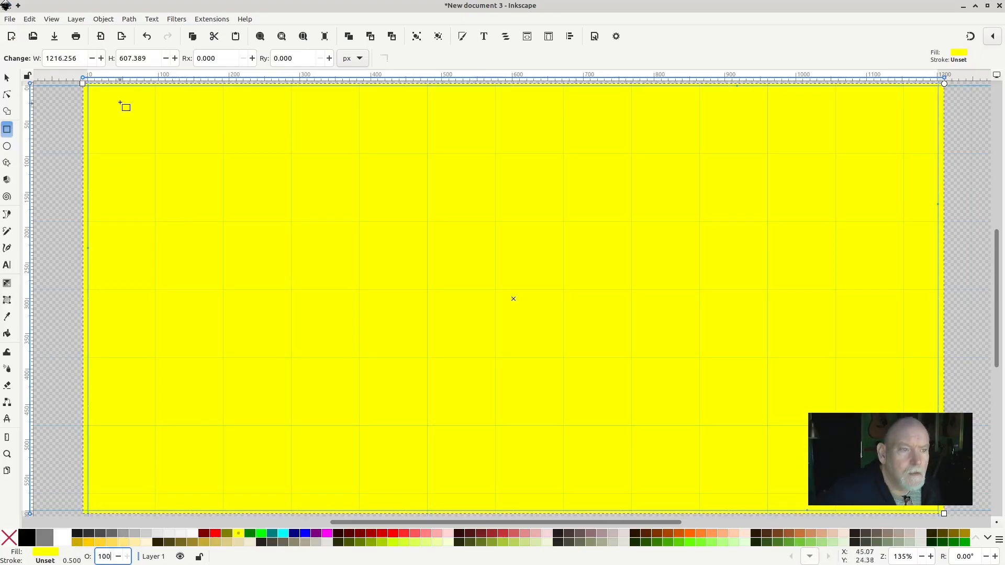
Fill the page-sized rectangle with white and lower it to the bottom, behind the text copies.
left_click(10, 79)
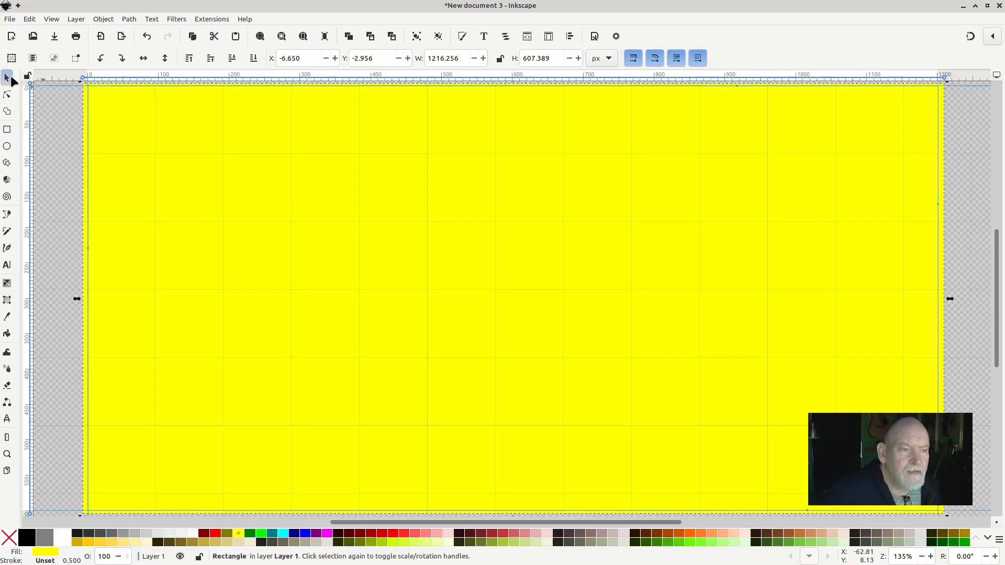
left_click(63, 535)
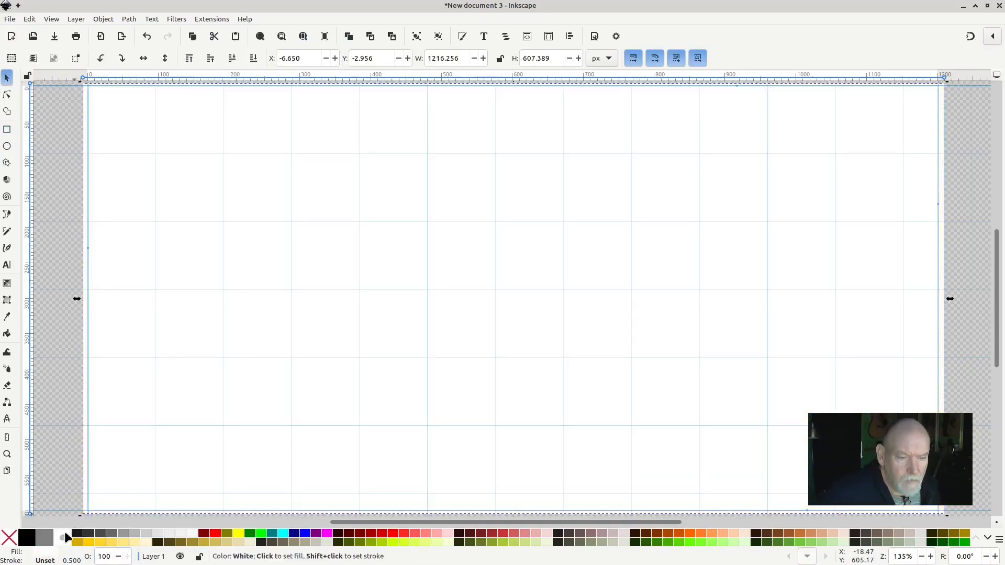
left_click(253, 59)
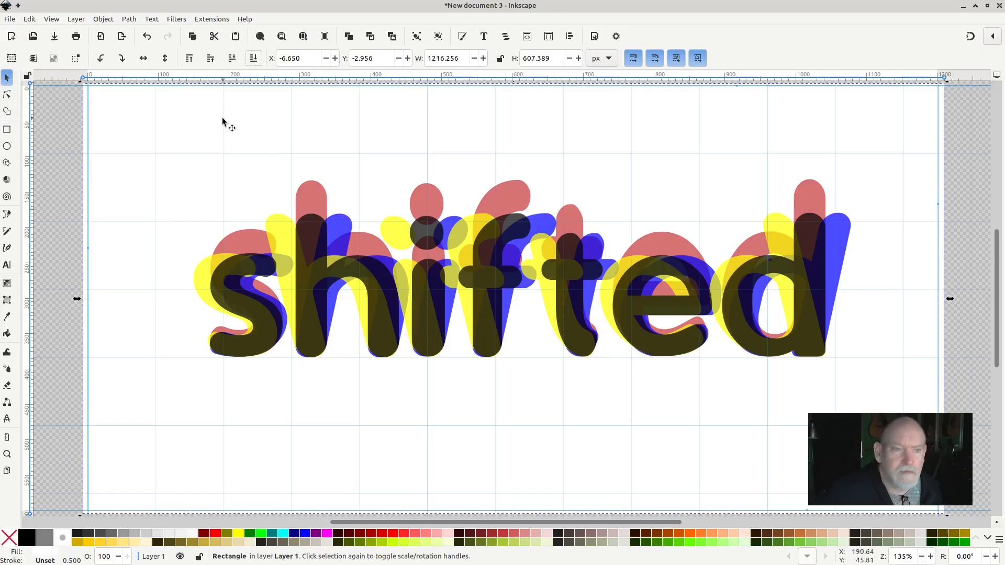
Start an image import and preview the pictures in the palettes folder for a suitable colour scheme.
left_click(103, 37)
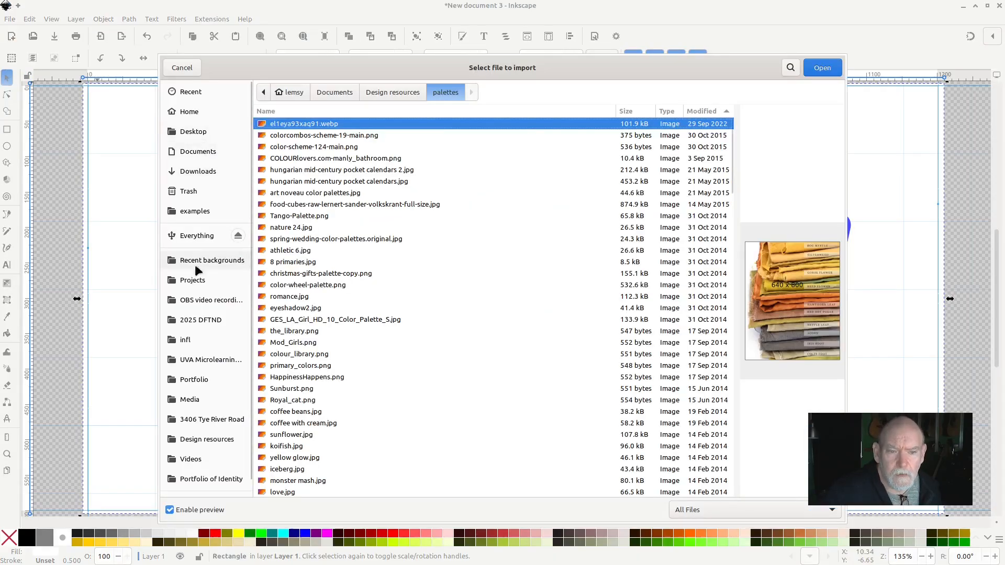
left_click(352, 171)
key("Down")
key("Down")
key("Down")
key("Down")
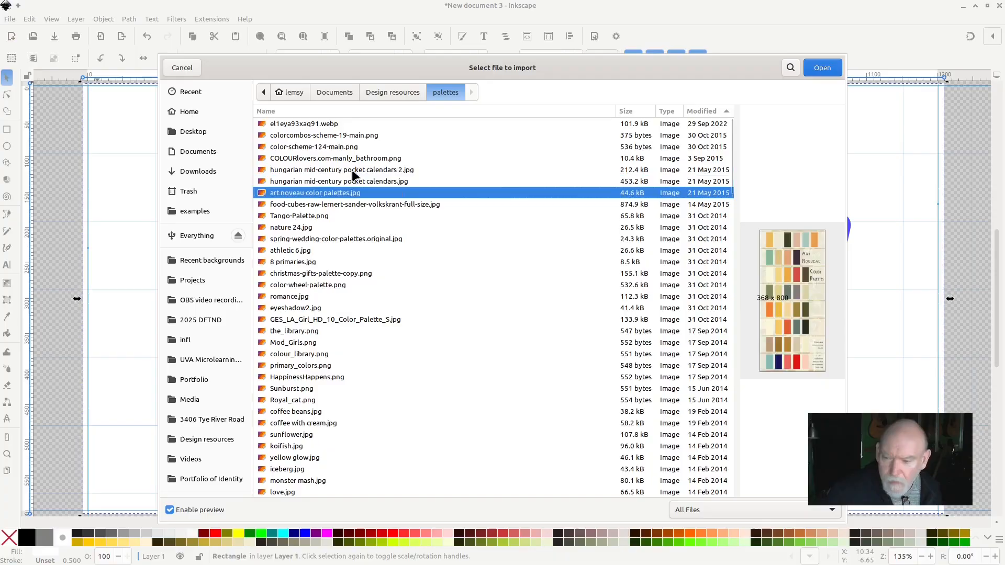
key("Down")
key("Down")
key("Down")
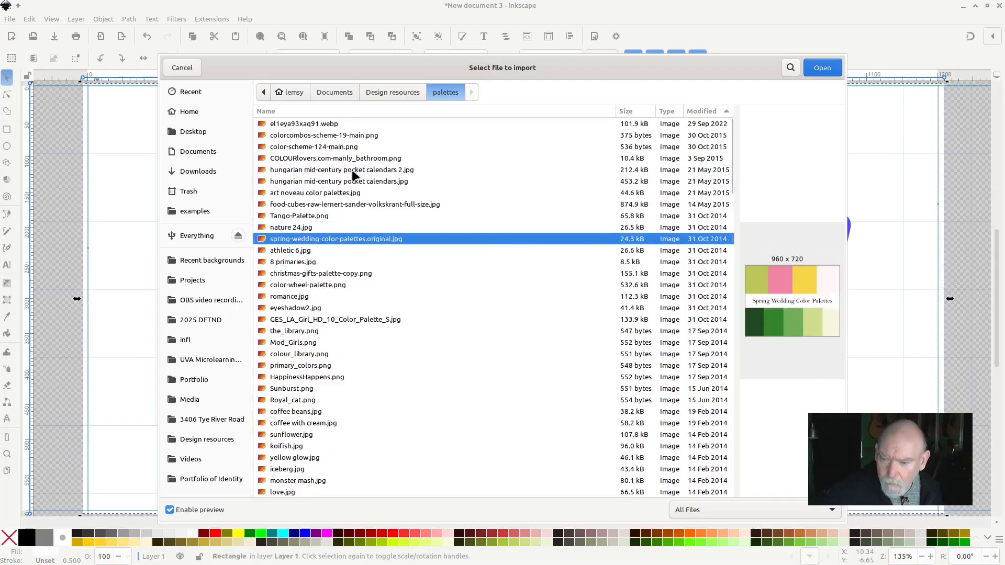
key("Up")
key("Up")
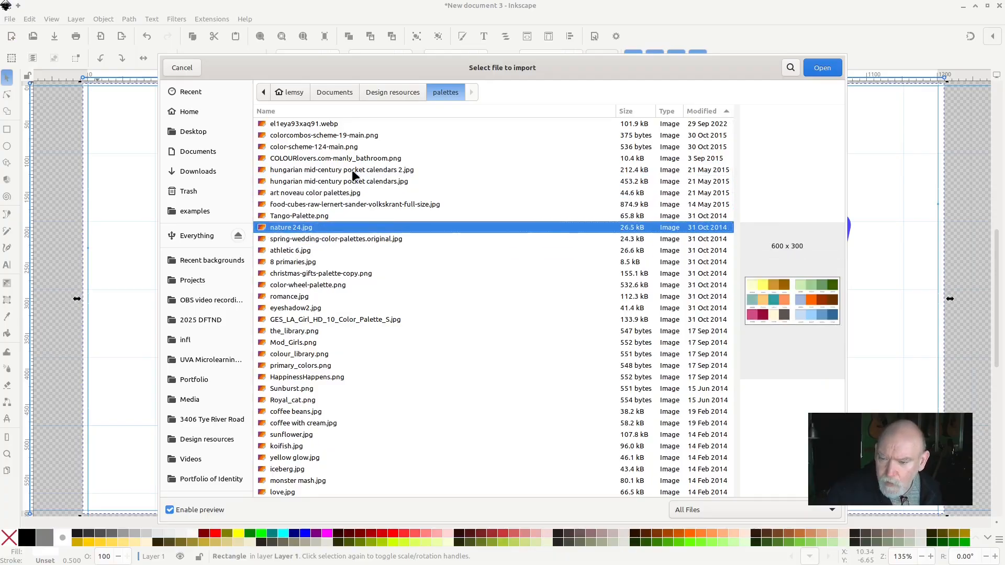
key("Down")
key("Down")
key("Down")
key("Down")
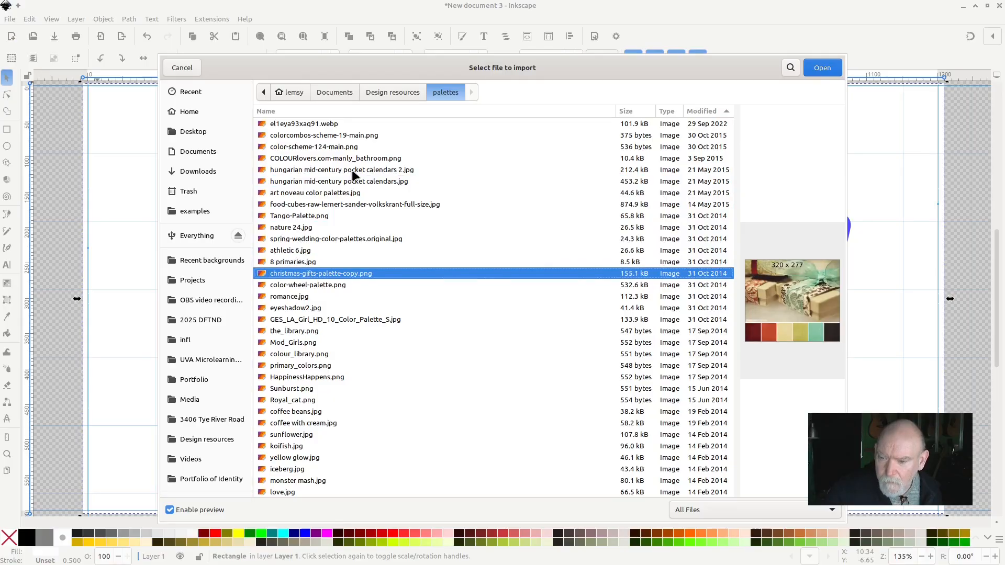
key("Down")
key("Down")
key("Down")
key("Down")
key("Down")
key("Down")
key("Down")
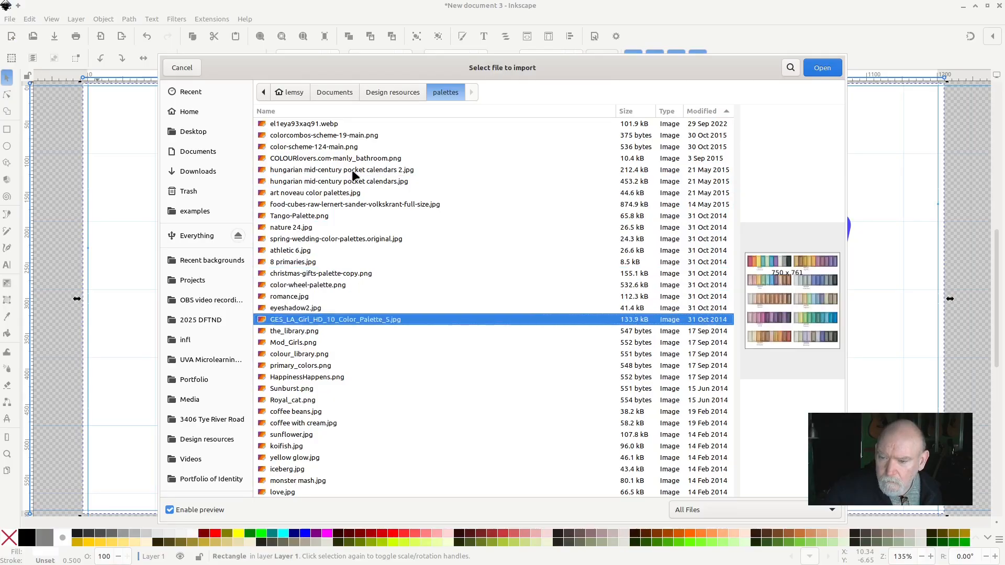
key("Down")
key("Down")
key("Down")
key("Down")
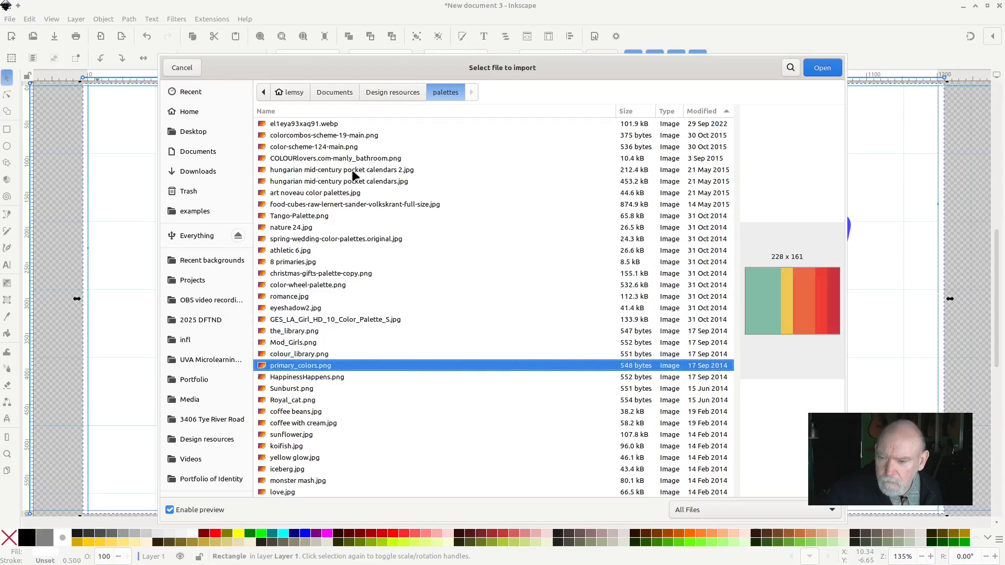
key("Down")
key("Down")
key("Down")
key("Down")
key("Down")
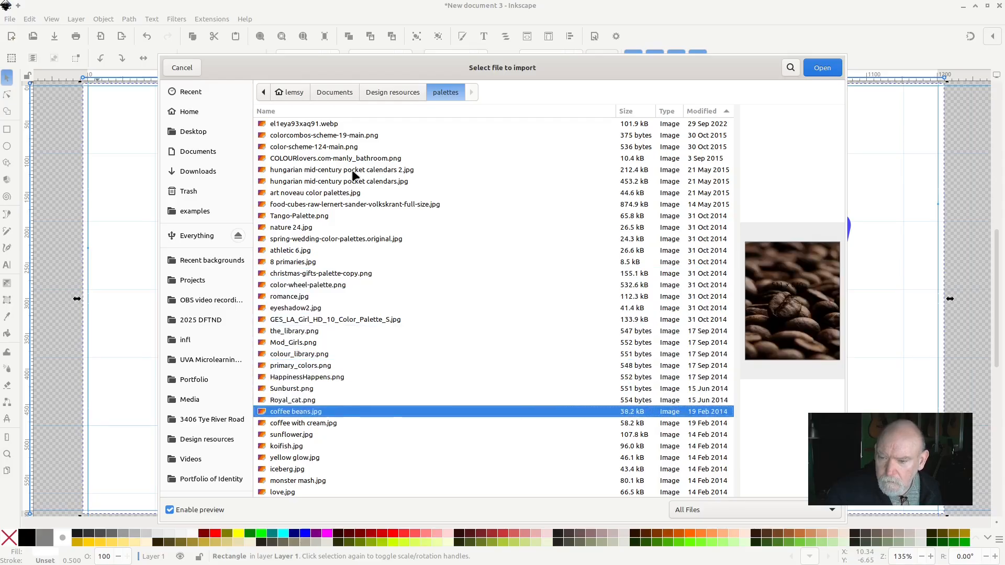
key("Down")
key("Down")
key("Down")
key("Down")
key("Down")
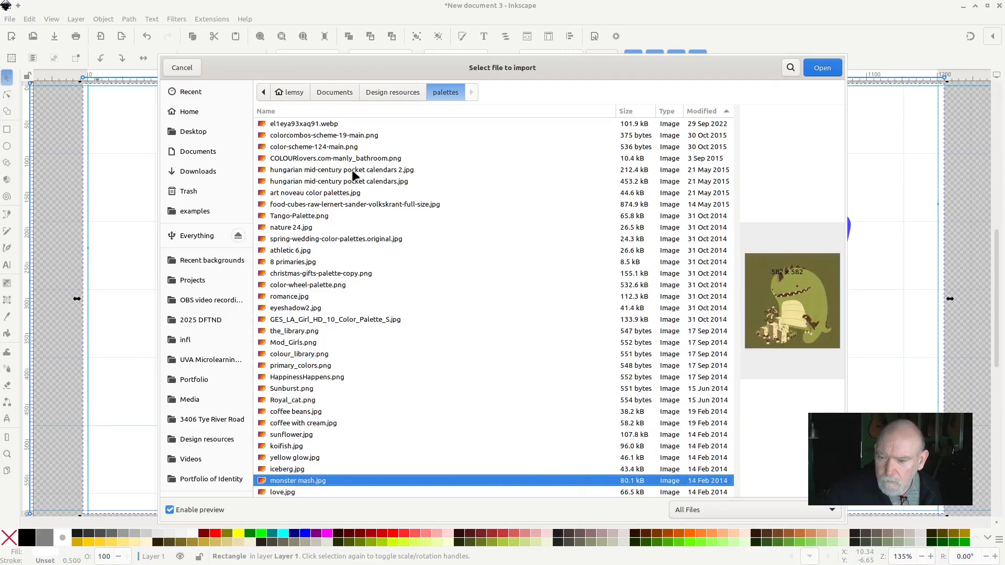
key("Down")
key("Down")
key("Down")
key("Down")
key("Down")
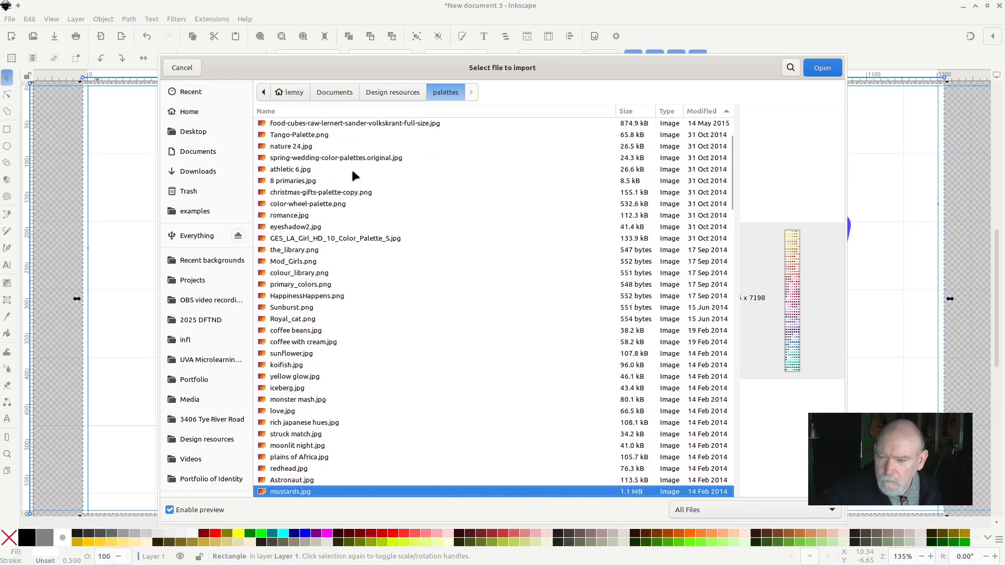
key("Up")
key("Down")
key("Down")
key("Down")
key("Down")
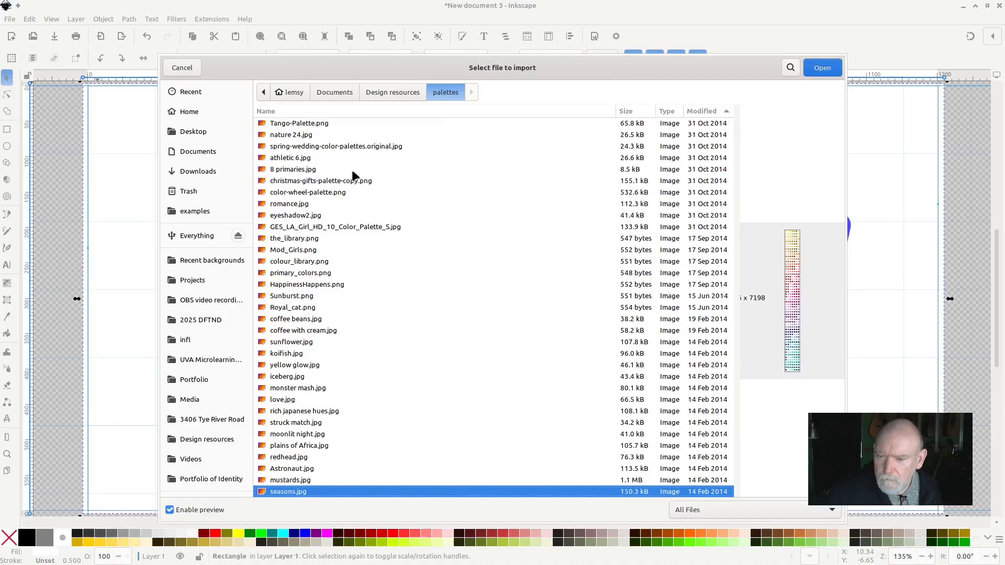
key("Down")
key("Down")
key("Down")
key("Down")
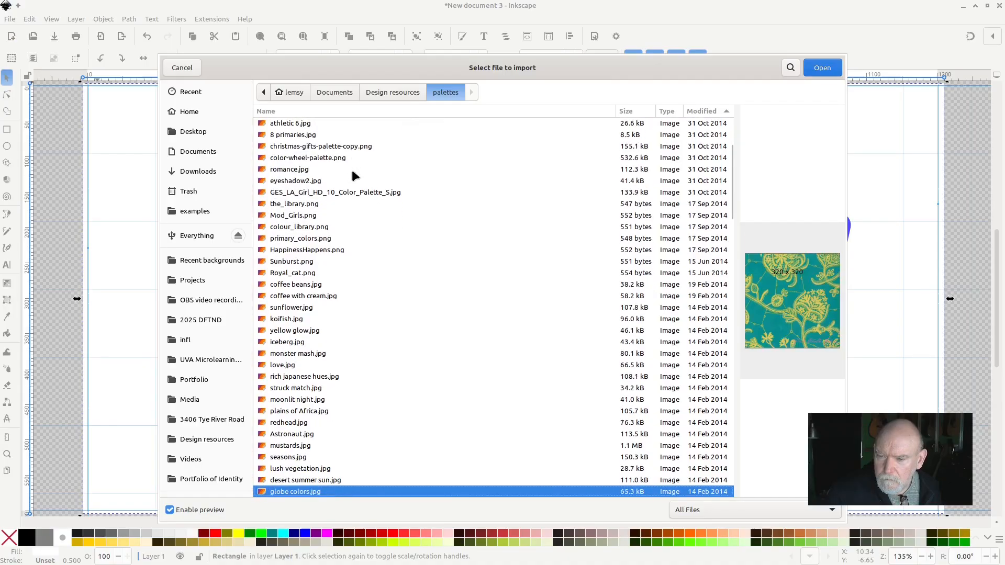
key("Down")
key("Down")
key("Down")
key("Down")
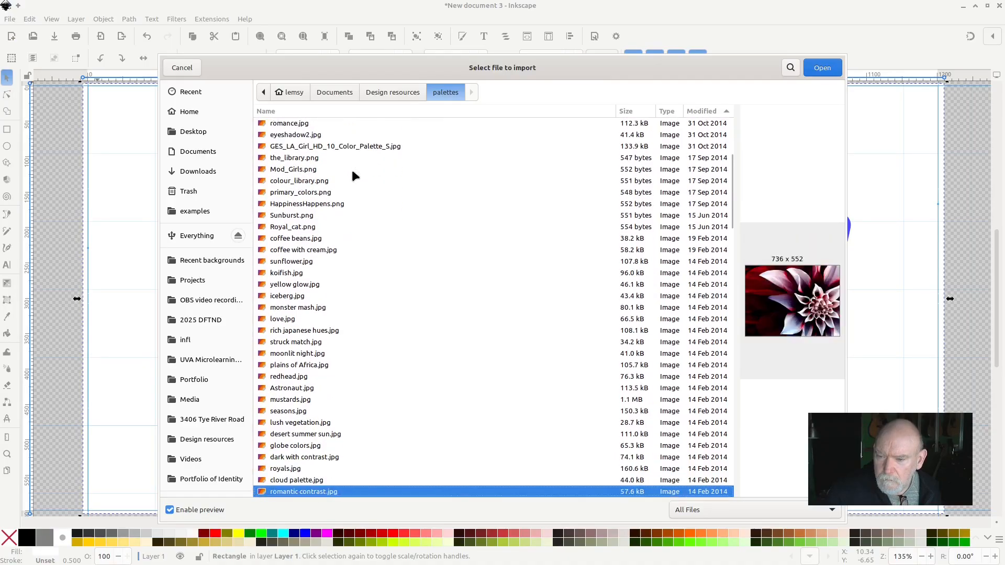
key("Down")
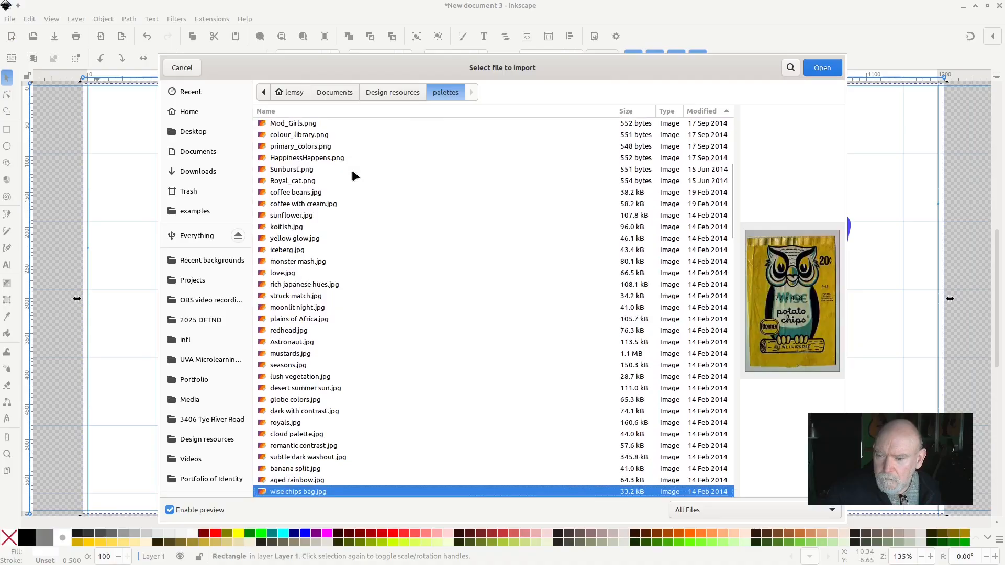
Import aged rainbow.jpg as an embedded image and move it clear of the text to about X 1135 px, Y -38 px.
key("Up")
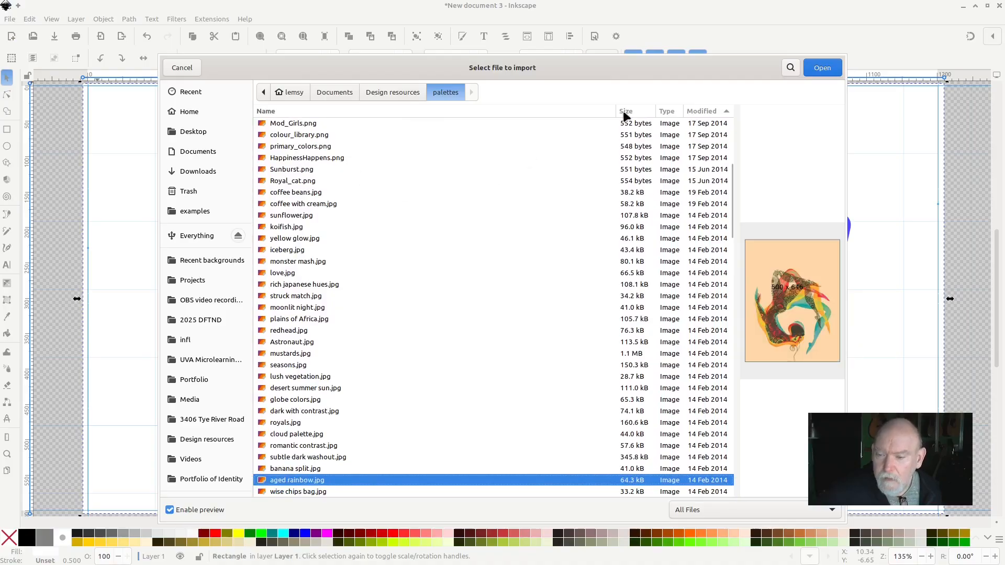
left_click(828, 67)
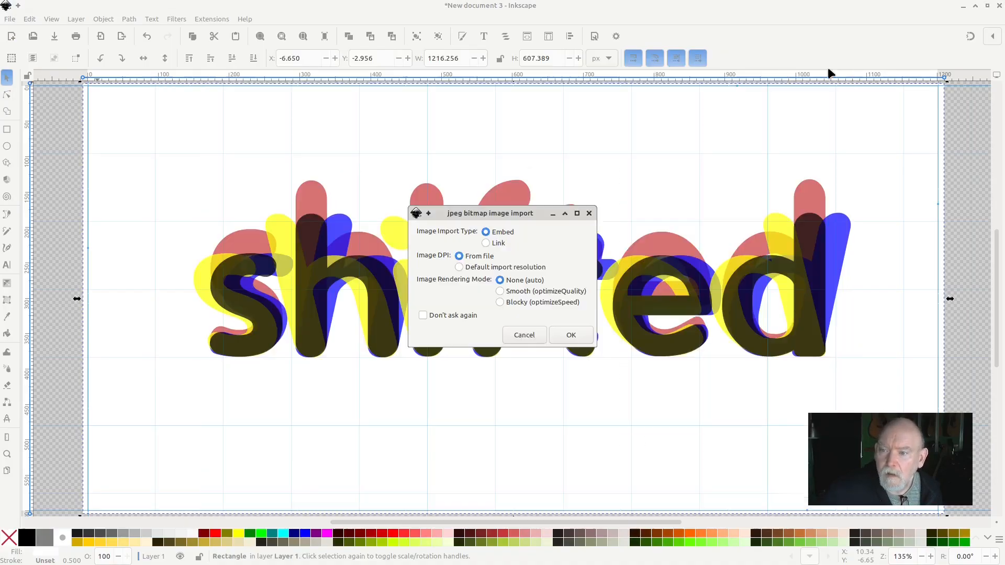
left_click(570, 336)
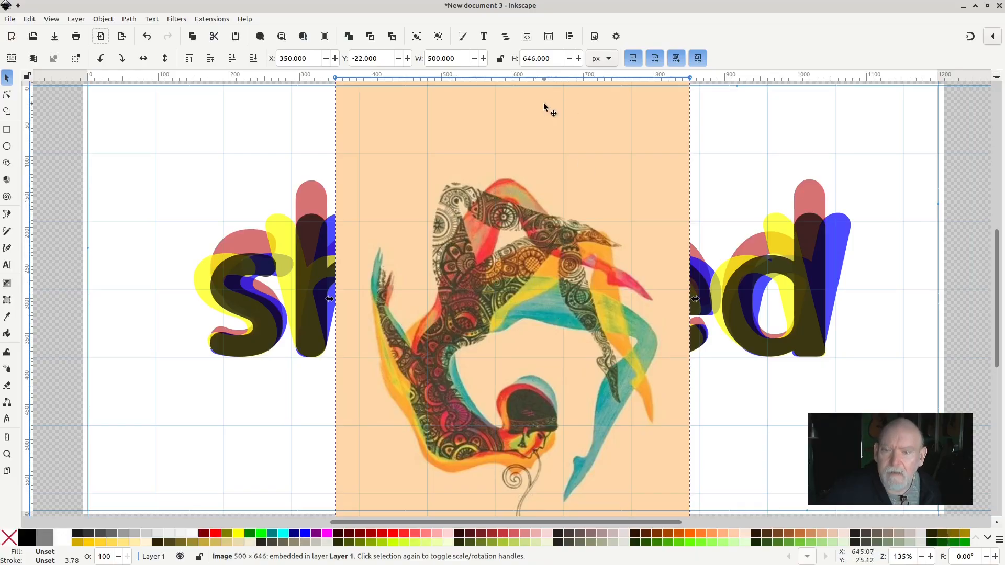
left_click_drag(543, 112, 983, 124)
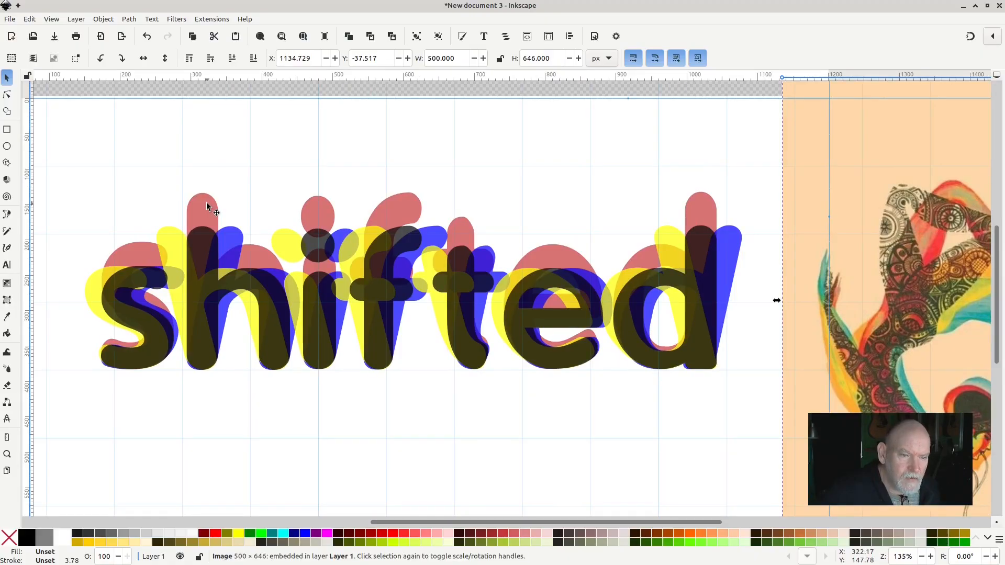
Recolour the tall red text copy with a bright red sampled from the imported picture.
left_click(208, 207)
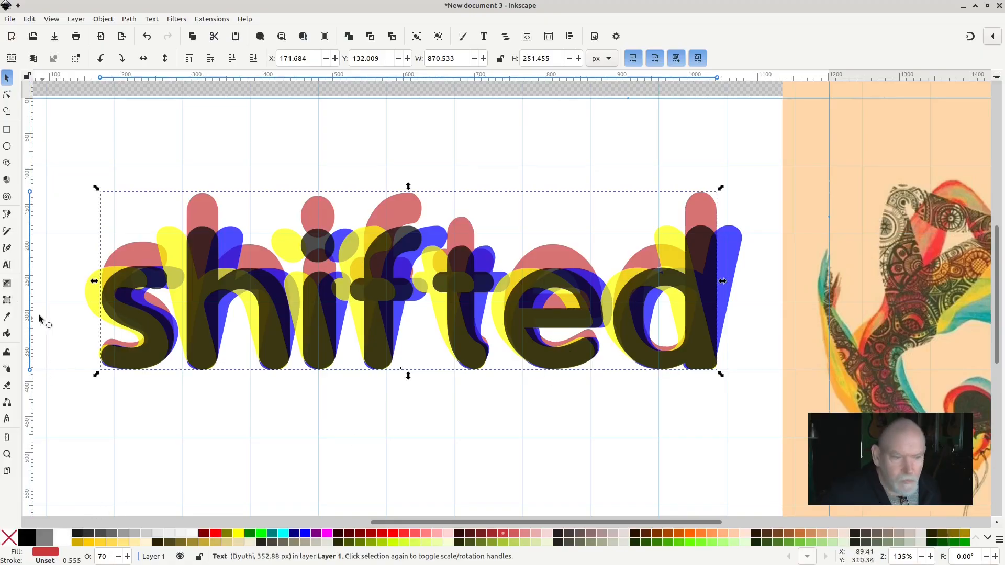
left_click(8, 316)
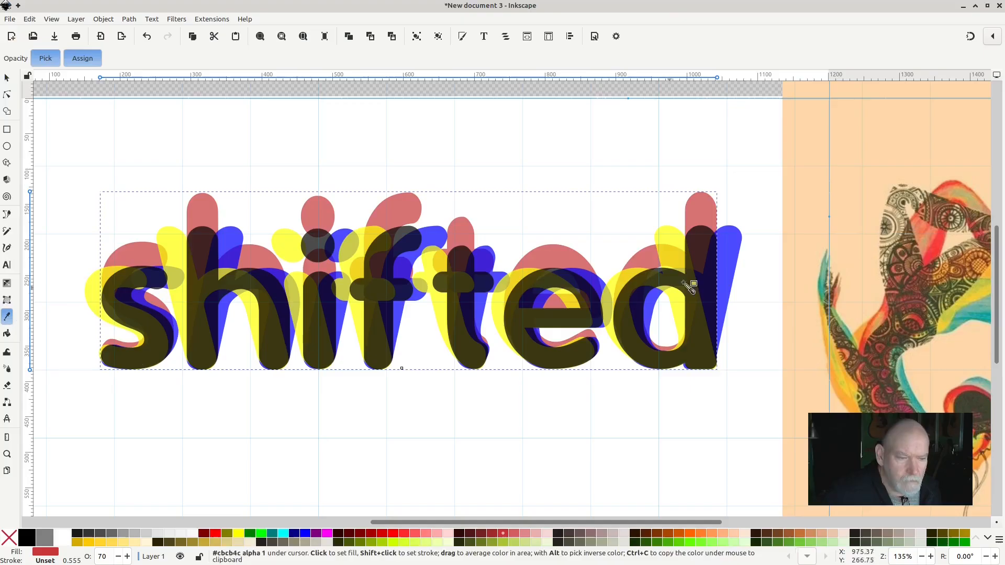
left_click(943, 249)
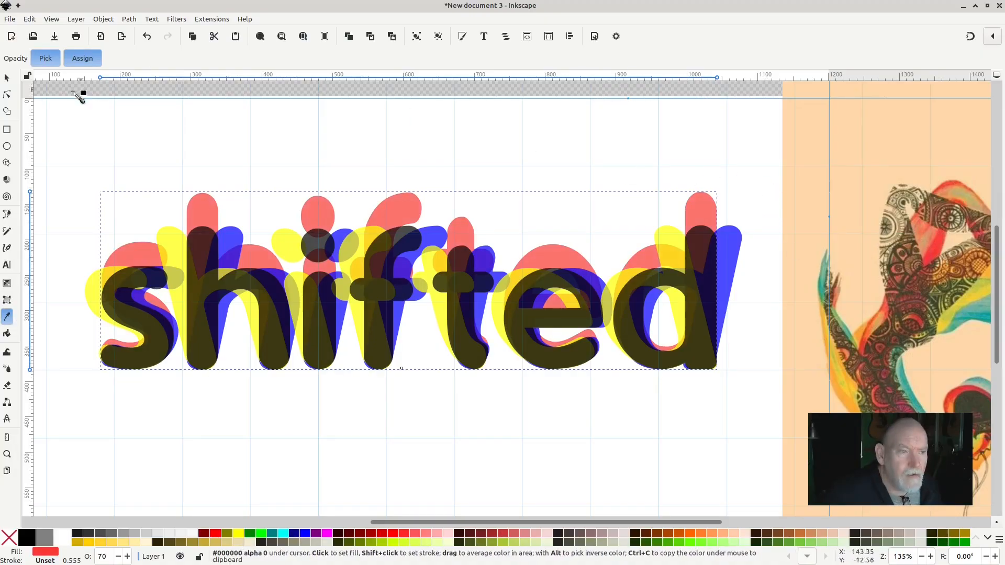
Select the yellow text copy beneath the others and fill it with a golden yellow sampled from the picture.
left_click(8, 78)
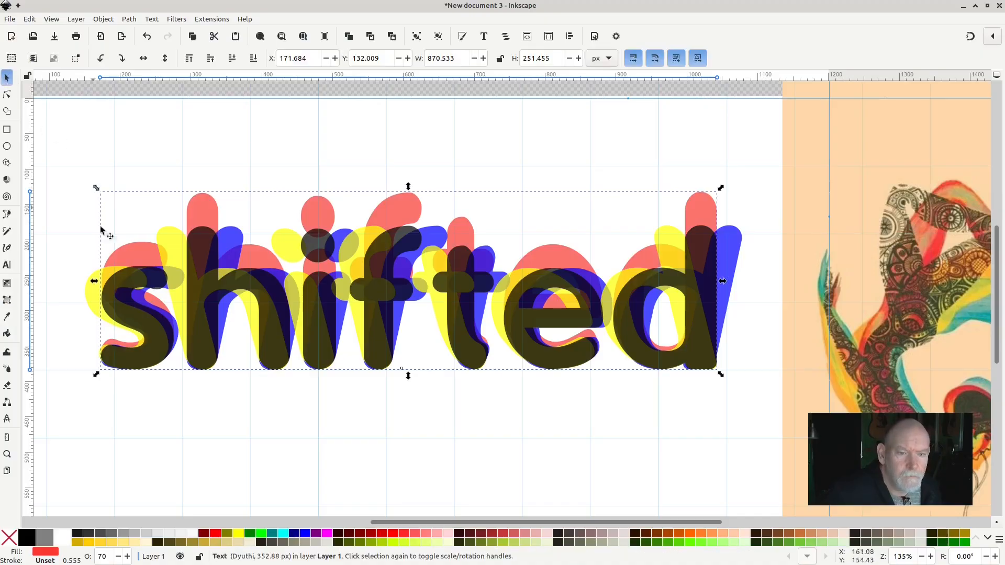
left_click(92, 295, "alt")
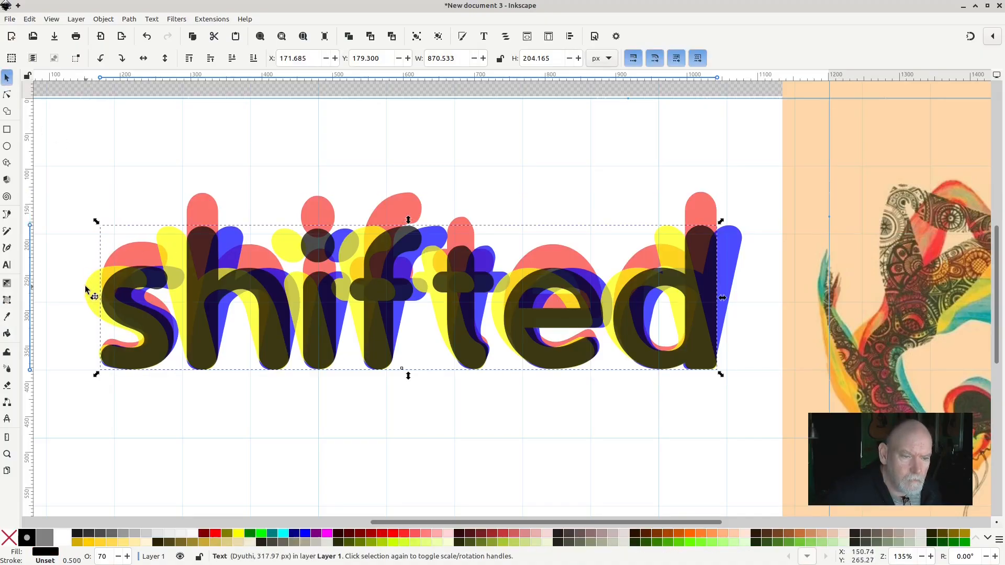
left_click(84, 289, "alt")
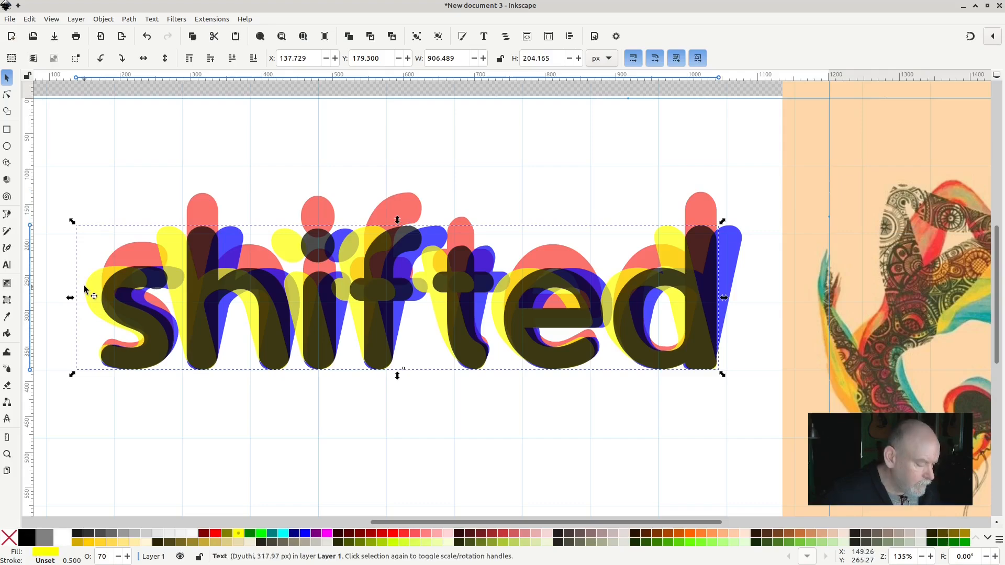
left_click(8, 318)
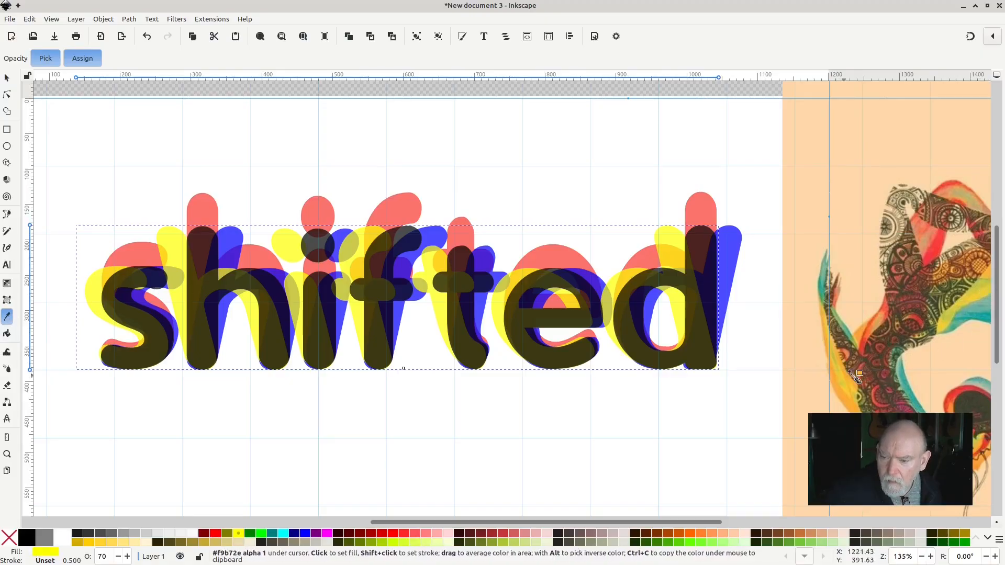
left_click(845, 388)
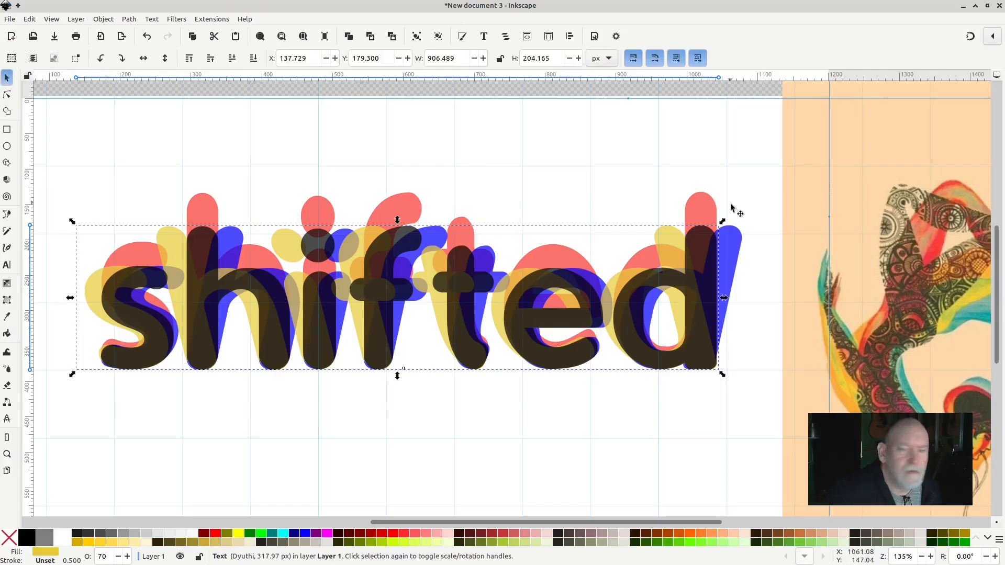
Recolour the blue skewed text copy with a teal sampled from the imported picture.
left_click(743, 239)
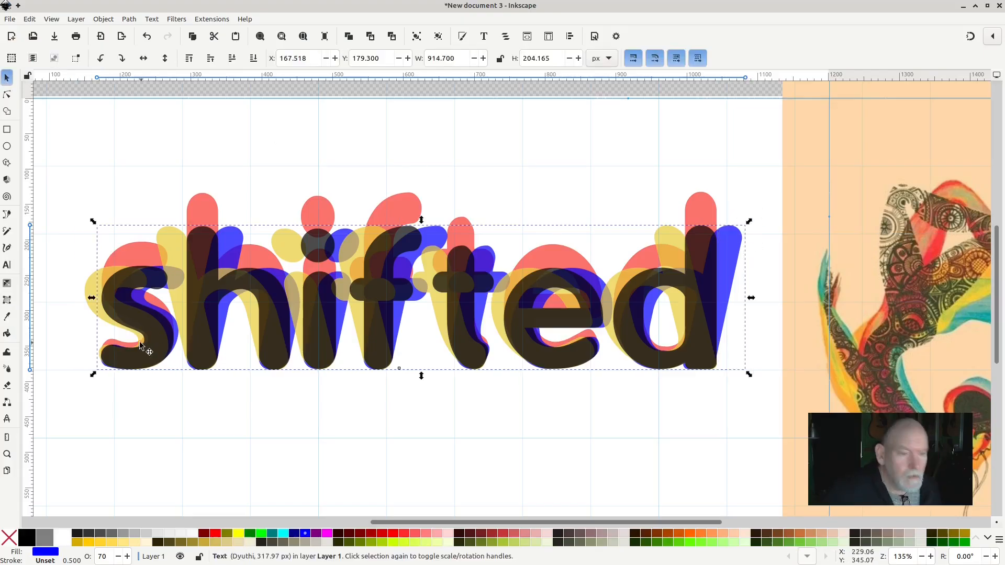
left_click(7, 317)
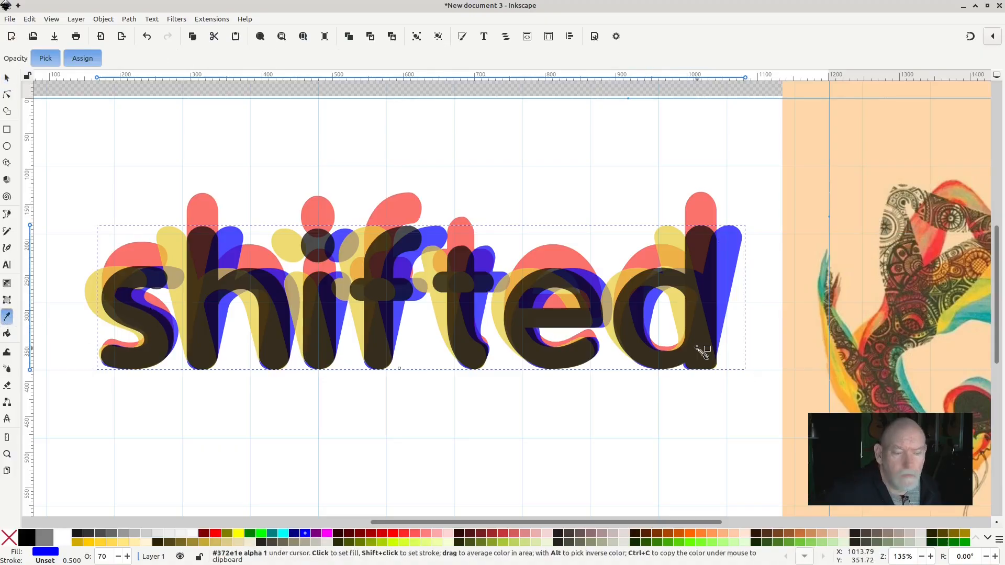
left_click(972, 313)
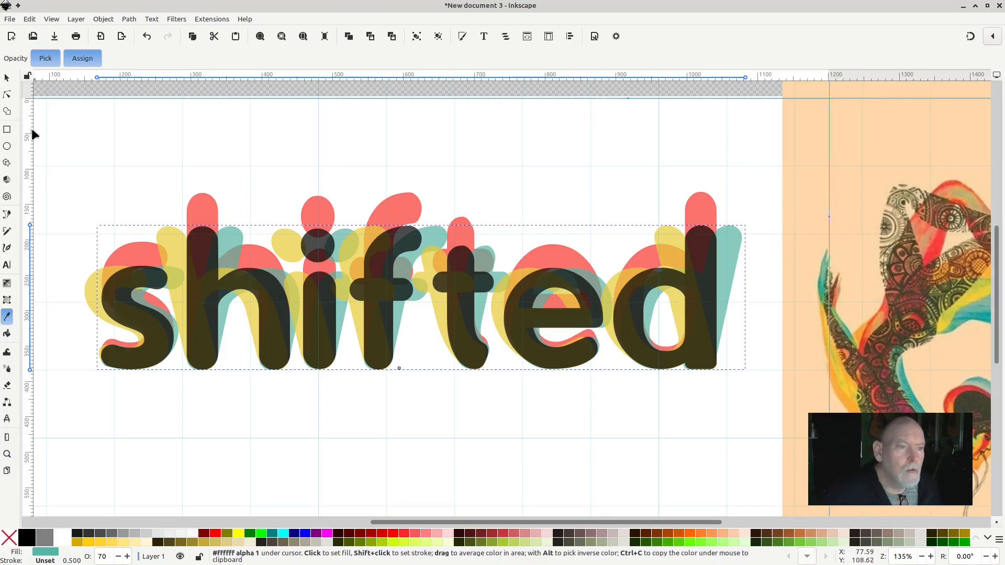
Move the palette picture completely off the page to about X 1277 px, Y -58 px, and deselect it.
left_click(7, 79)
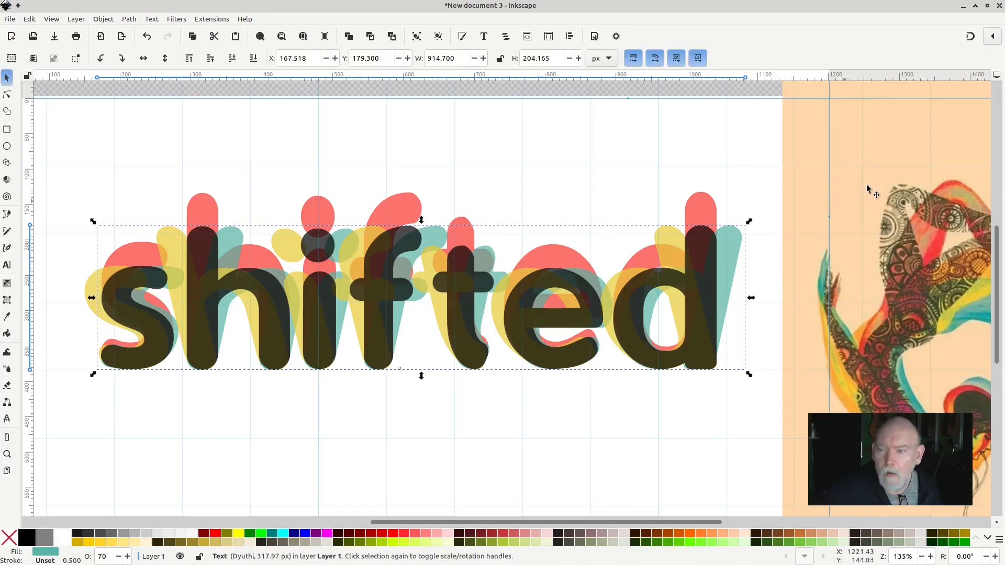
left_click_drag(884, 164, 966, 149)
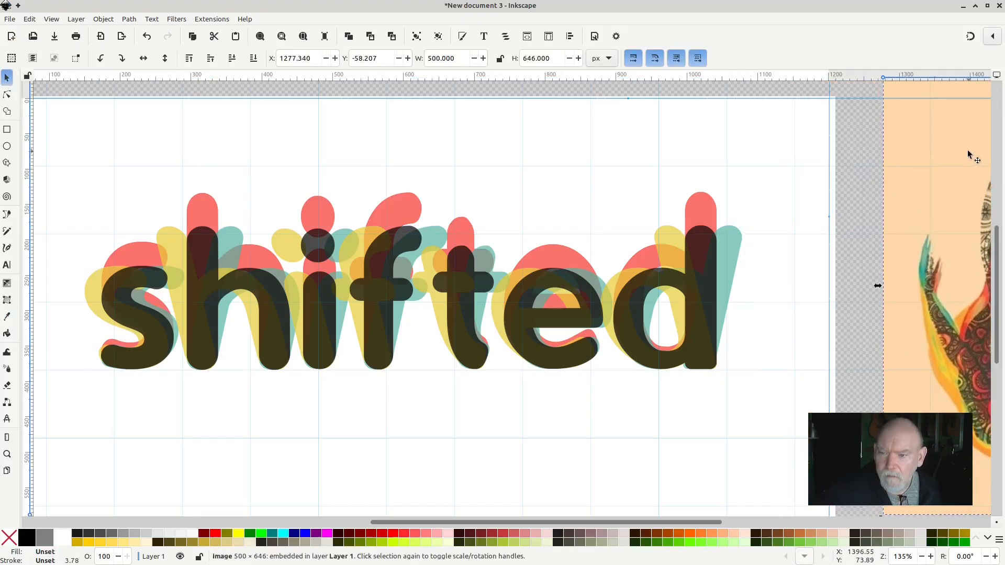
key("Escape")
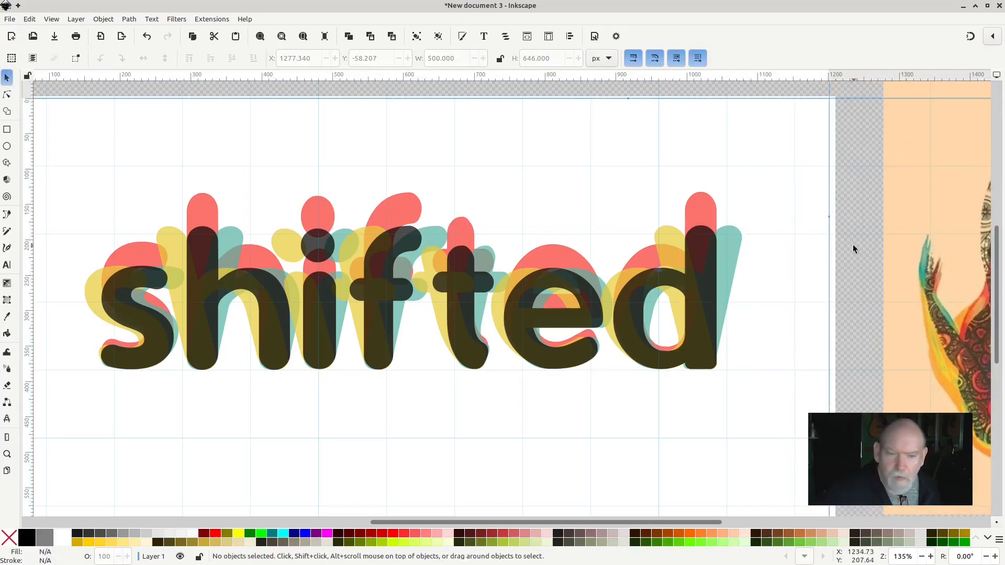
Select the four overlapping text copies and move them together straight down to about Y 190 px, centring them on the page.
scroll(853, 244, "up", 2)
scroll(853, 244, "down", 4)
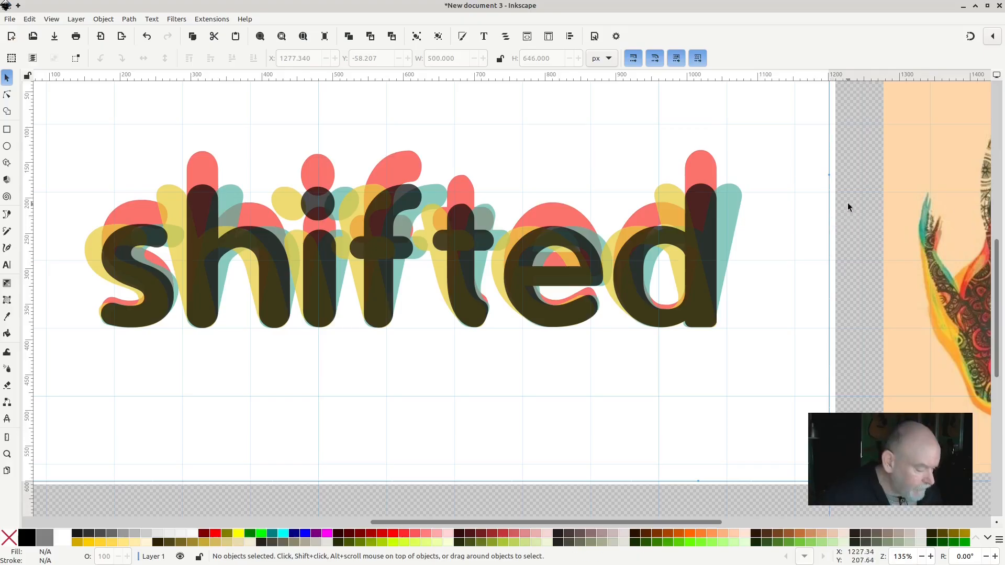
key("5")
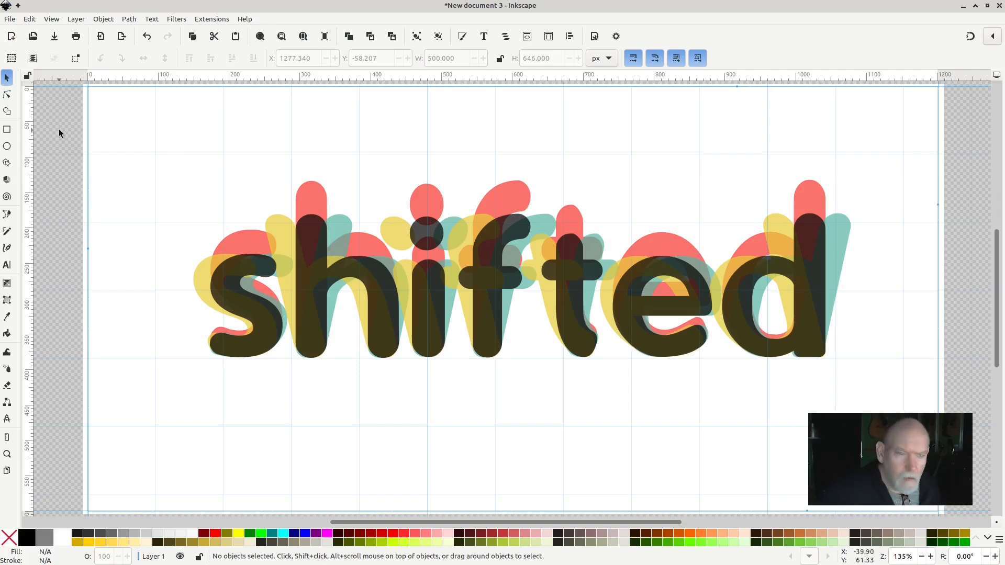
left_click_drag(55, 130, 892, 381)
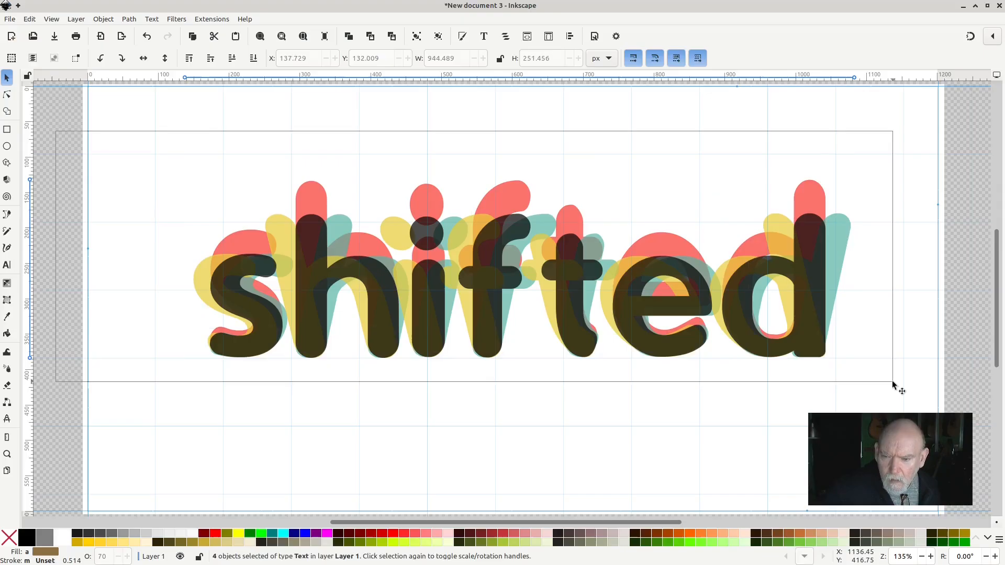
key("Down")
key("Down")
key("Down")
key("Down")
key("Down")
key("Down")
key("Down")
key("Down")
key("Down")
key("Down")
key("Down")
key("Down")
key("Down")
key("Down")
key("Down")
key("Down")
key("Down")
key("Down")
key("Down")
key("Down")
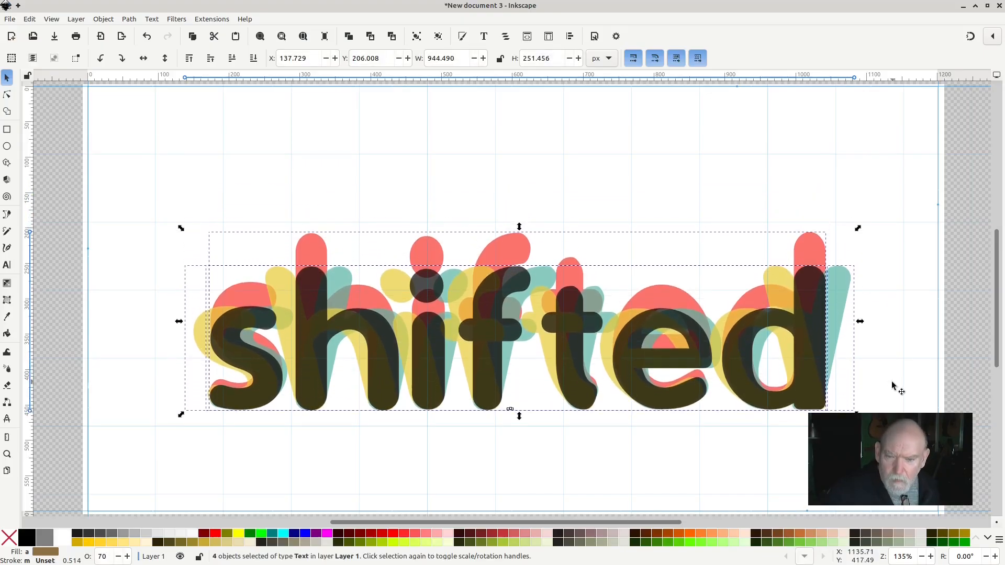
key("Down")
key("Down")
key("Down")
key("Down")
key("Down")
key("Down")
key("Down")
key("Down")
key("Down")
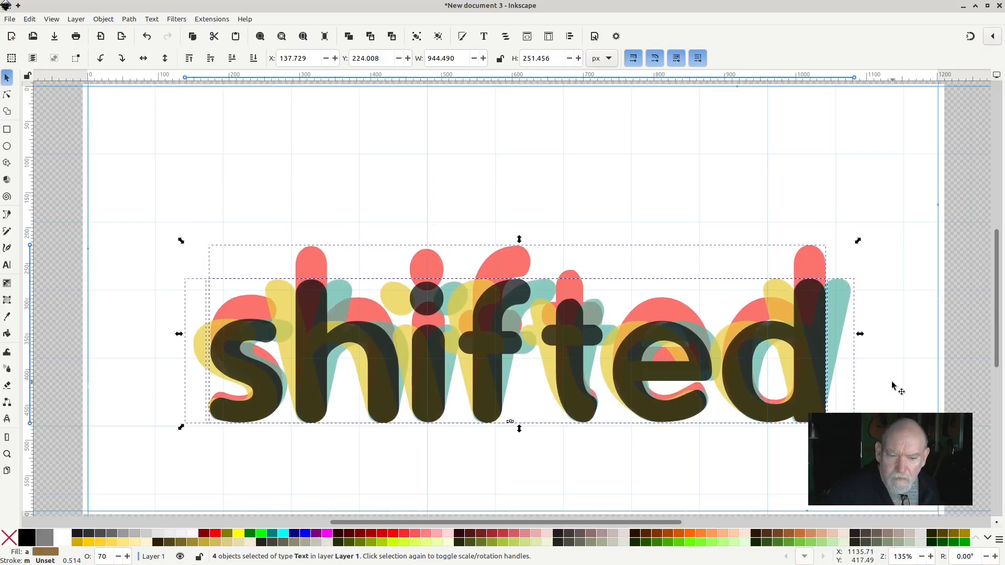
key("Down")
key("Down")
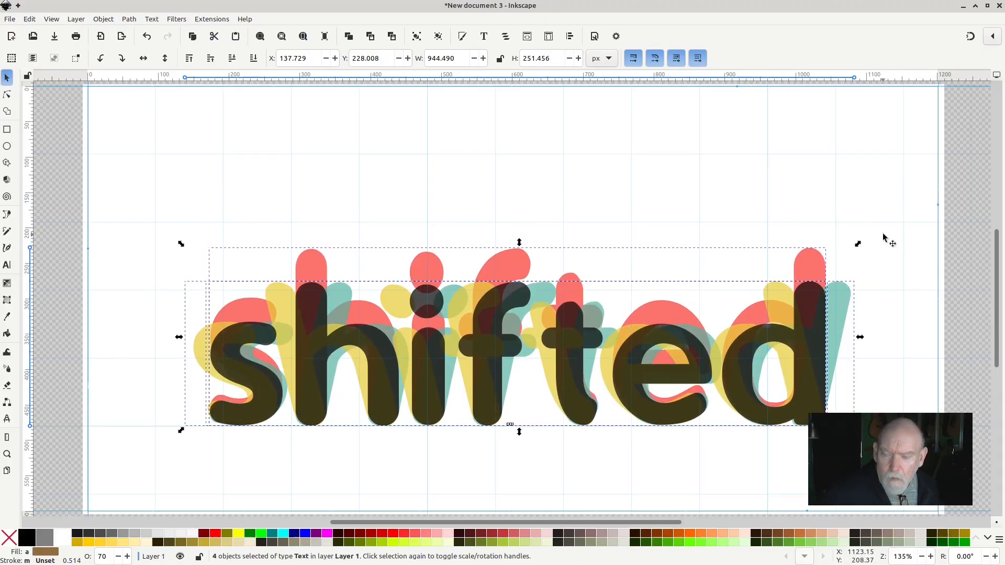
key("Up")
key("Up")
key("Up")
key("Up")
key("Up")
key("Up")
key("Up")
key("Up")
key("Up")
key("Up")
key("Up")
key("Up")
key("Up")
key("Up")
key("Up")
key("Up")
key("Up")
key("Up")
key("Up")
key("Up")
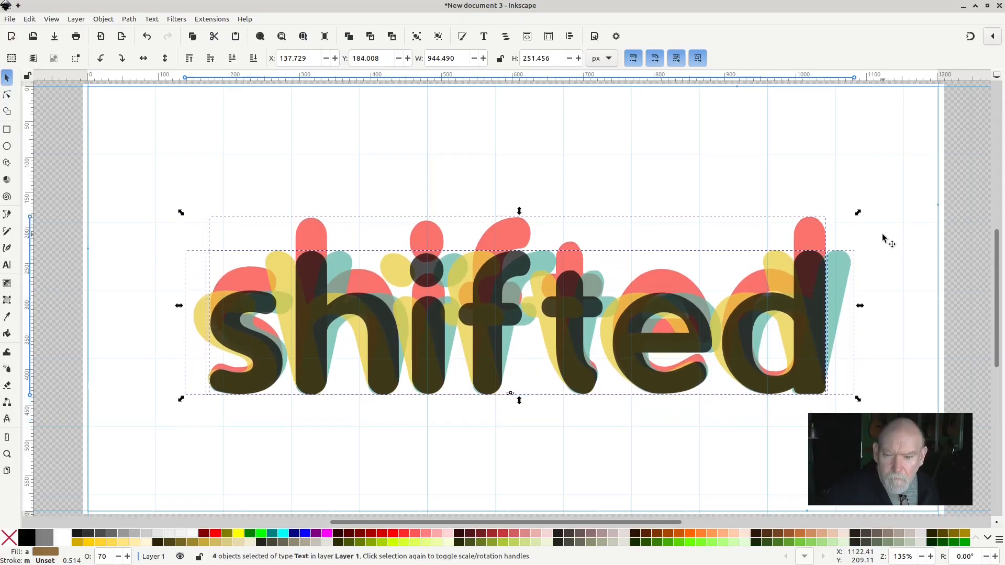
key("Down")
key("Down")
key("Down")
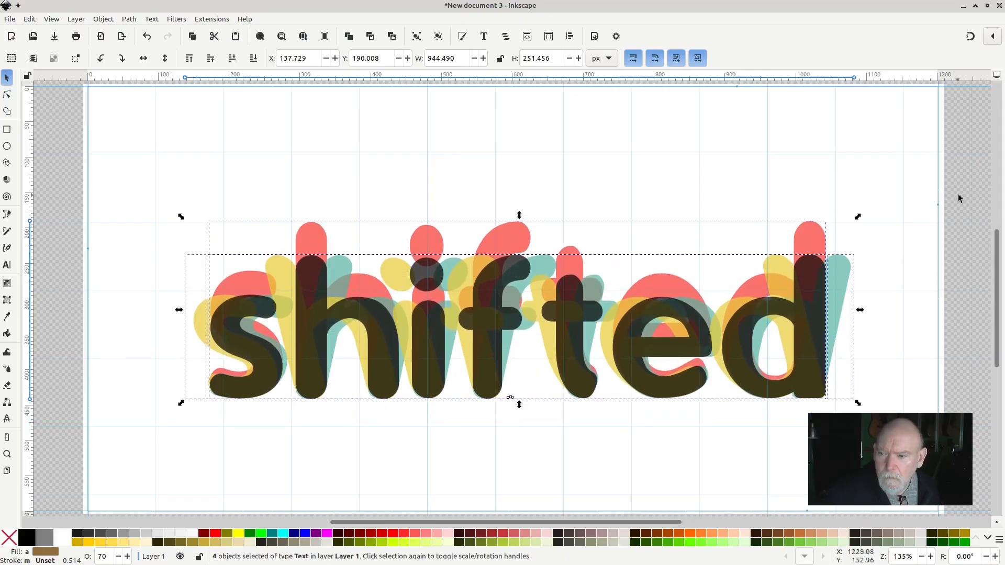
Set the opacity of all four text copies to 50 and deselect them.
left_click_drag(960, 171, 68, 447)
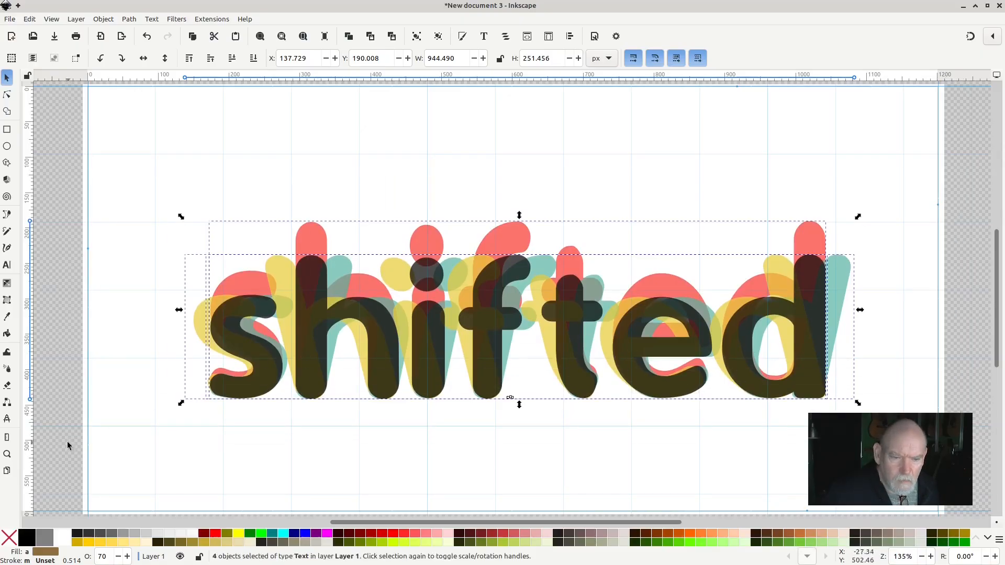
left_click(103, 556)
double_click(102, 557)
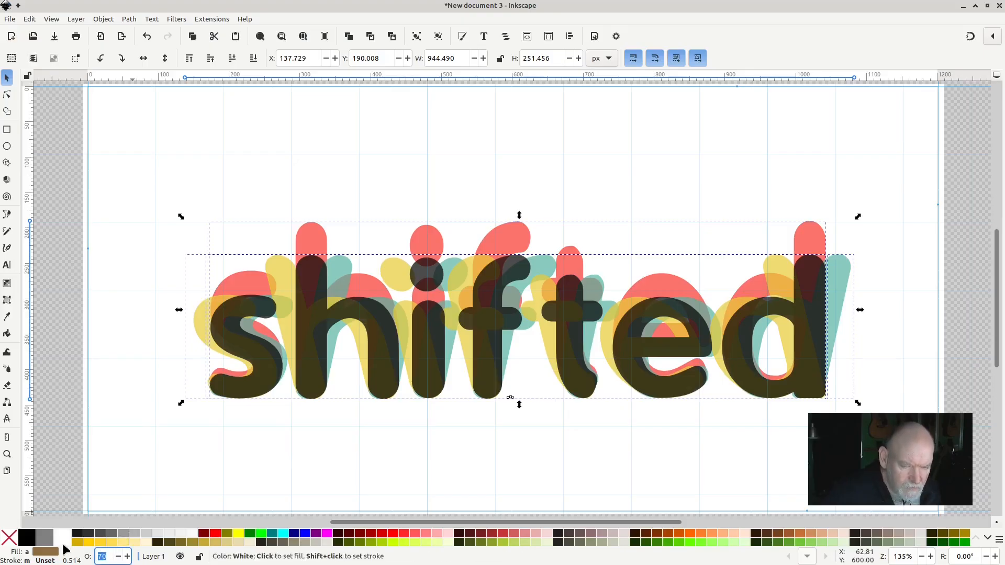
type("50")
key("Return")
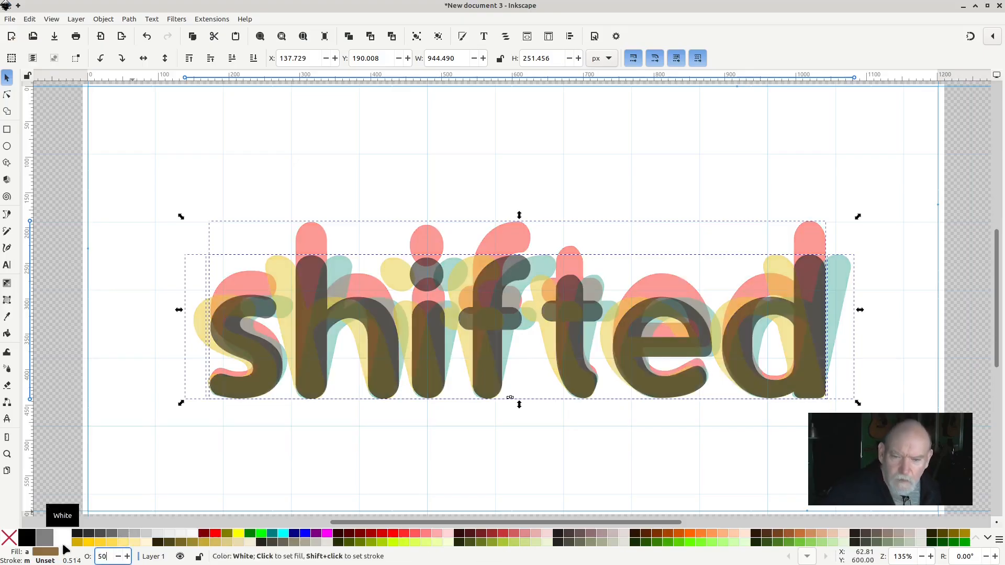
left_click(54, 363)
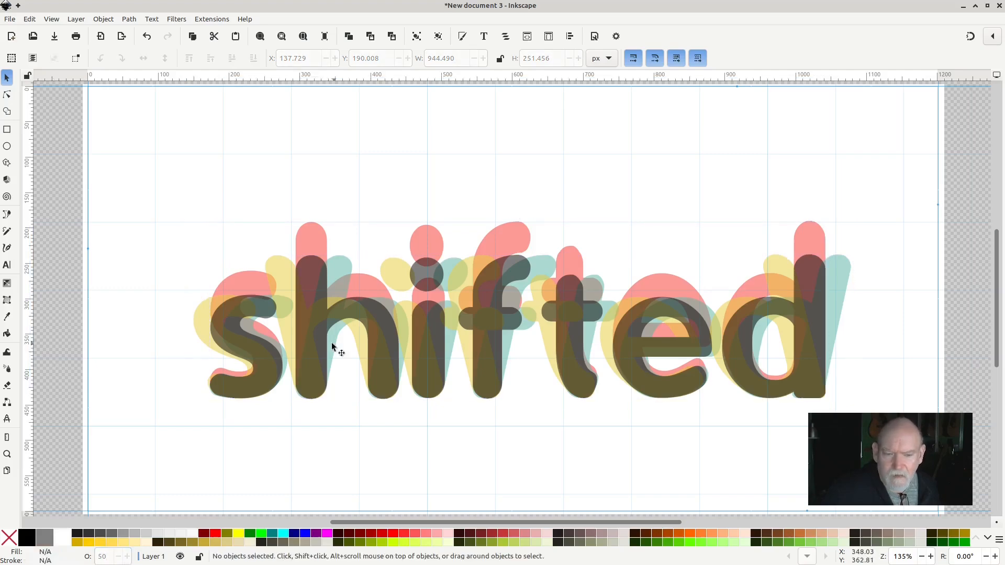
Select the black text copy and lower it step by step beneath the three coloured copies.
left_click(312, 370)
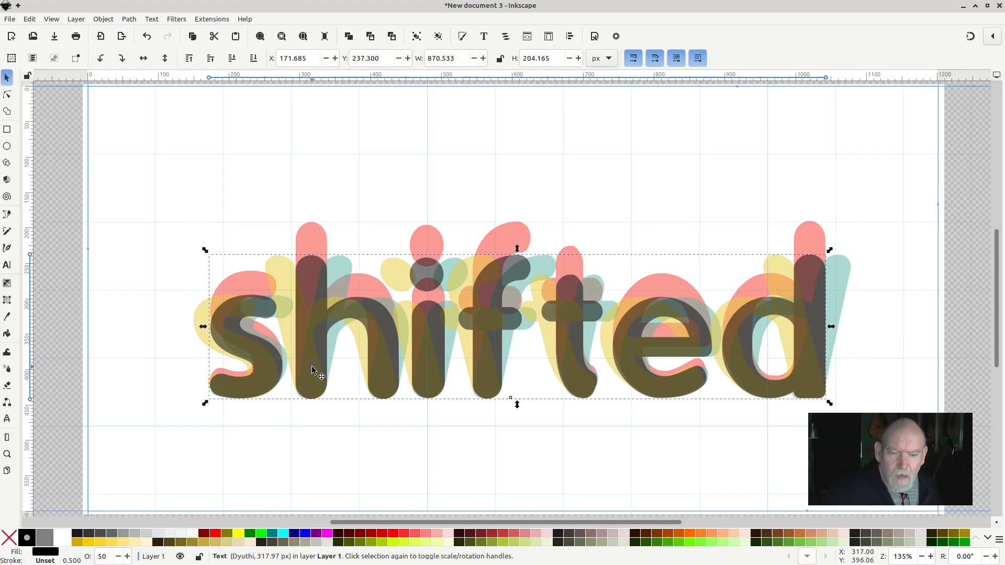
left_click(233, 61)
left_click(234, 58)
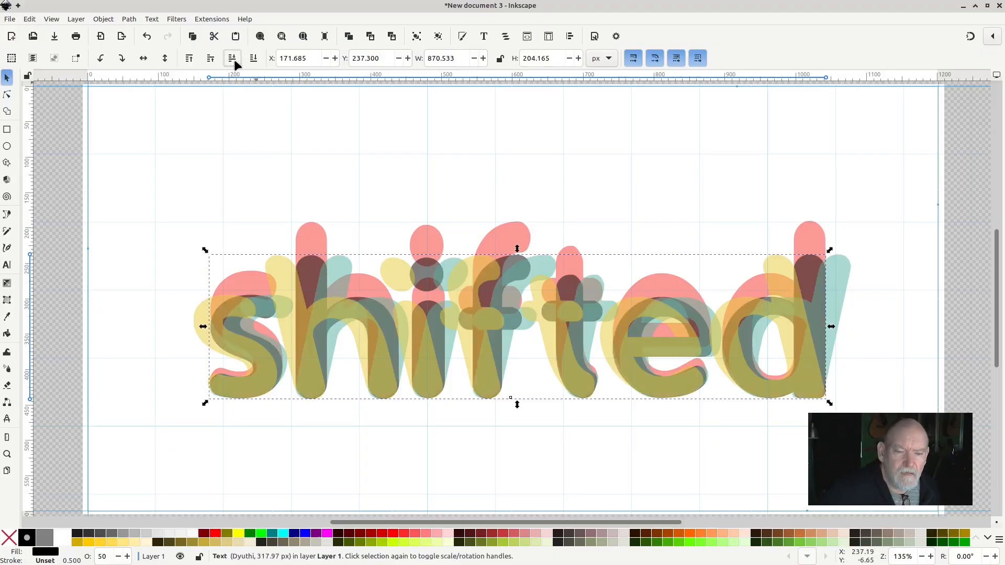
left_click(234, 59)
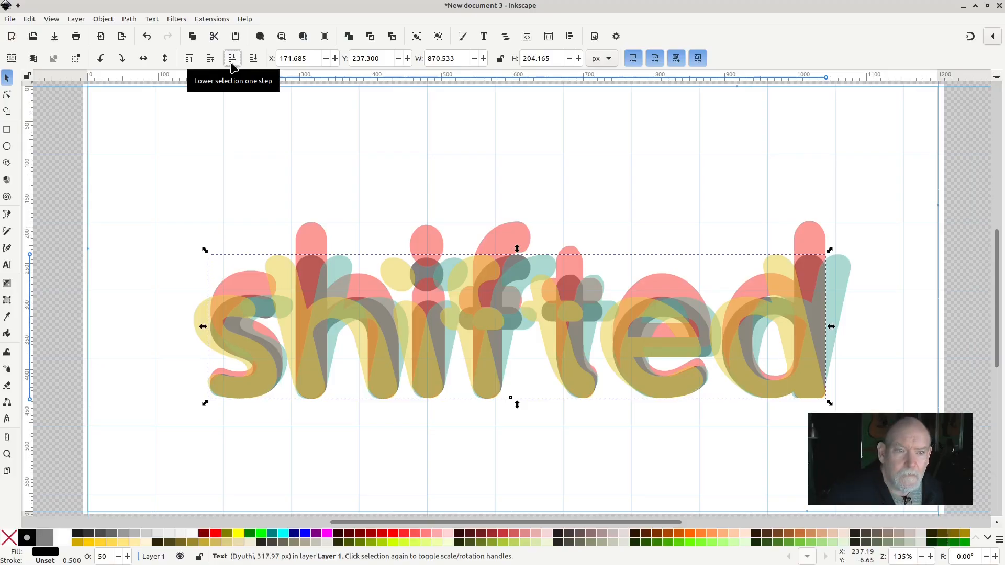
Raise the black text copy step by step back above the coloured copies.
left_click(210, 61)
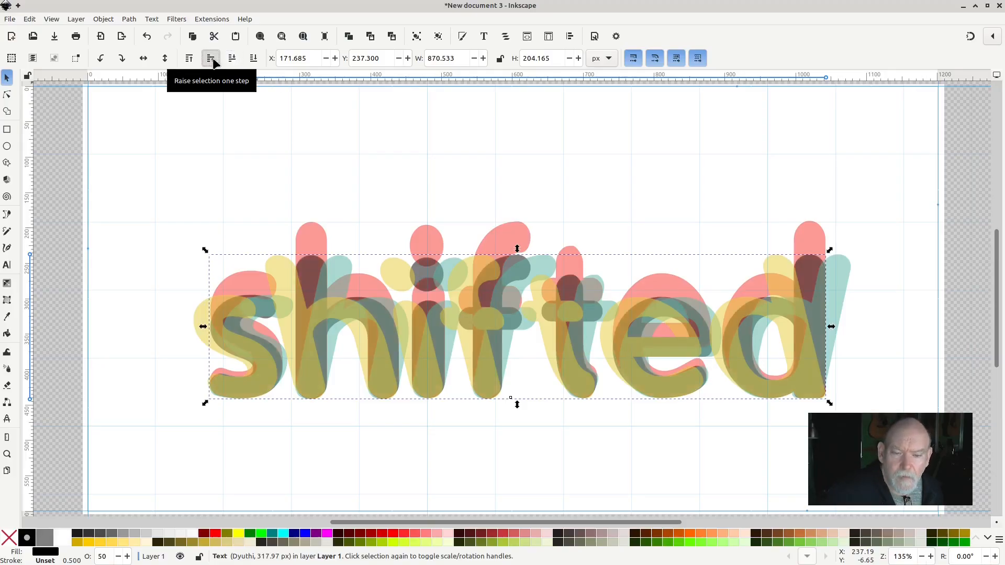
left_click(213, 63)
left_click(215, 62)
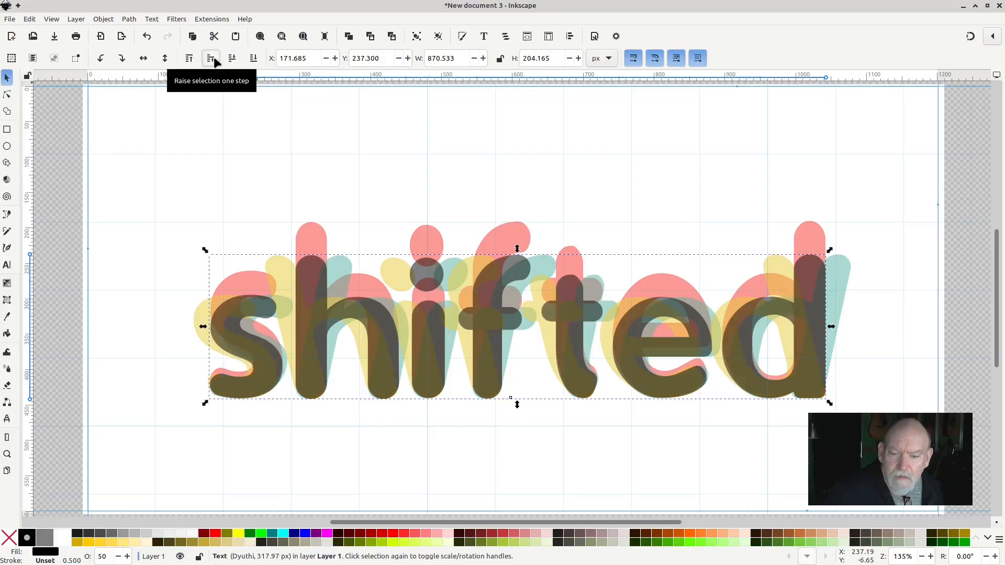
Lower the black text copy three levels to the bottom of the stack again and deselect it.
left_click(234, 63)
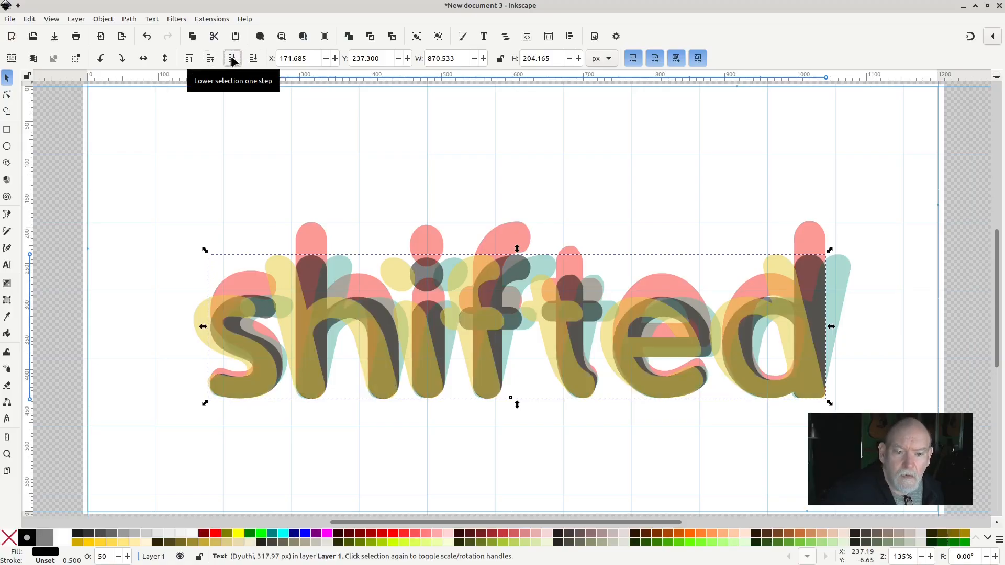
left_click(233, 62)
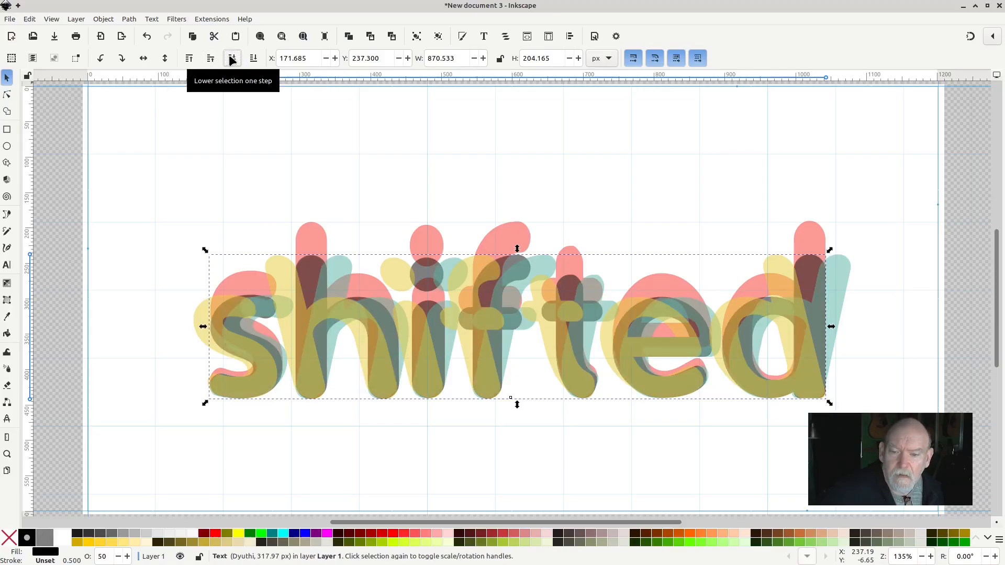
left_click(233, 61)
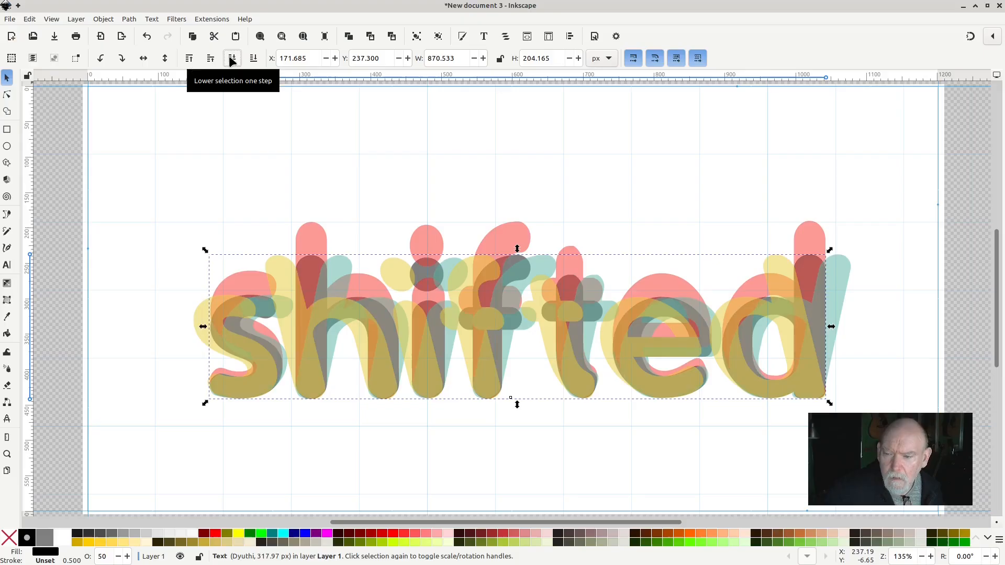
left_click(55, 127)
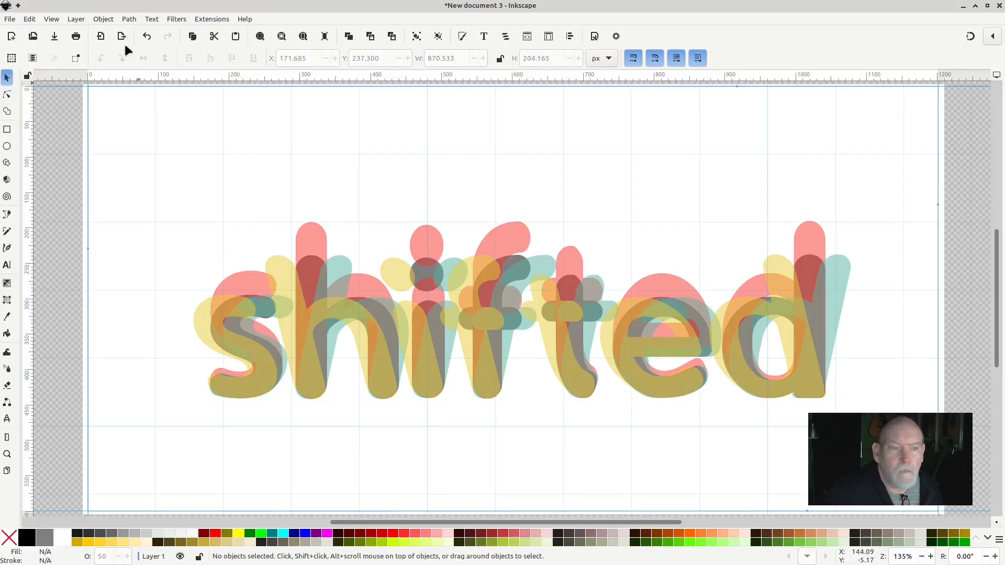
Save the document as shifted.svg in the 2025 DFTND project folder.
left_click(61, 38)
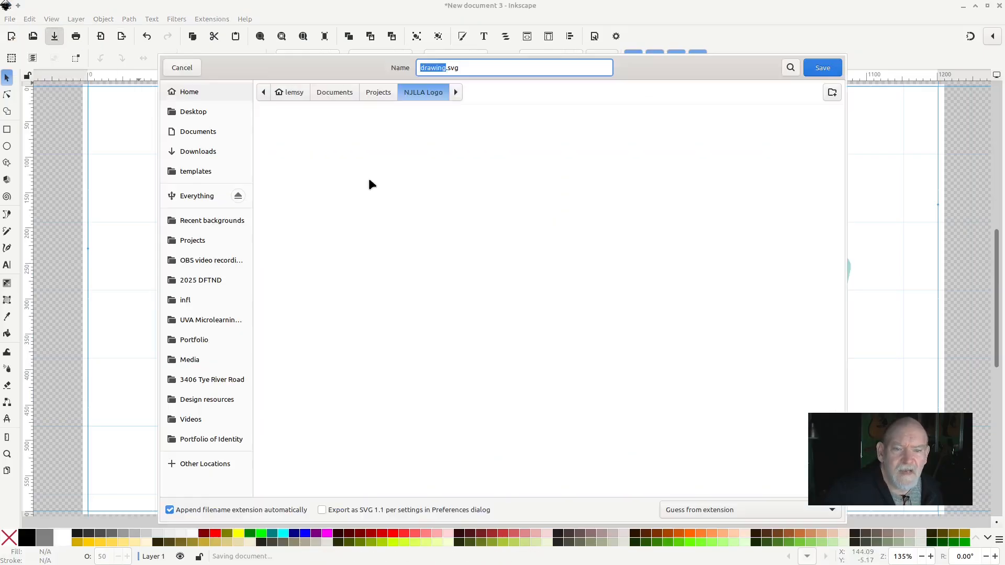
left_click(203, 280)
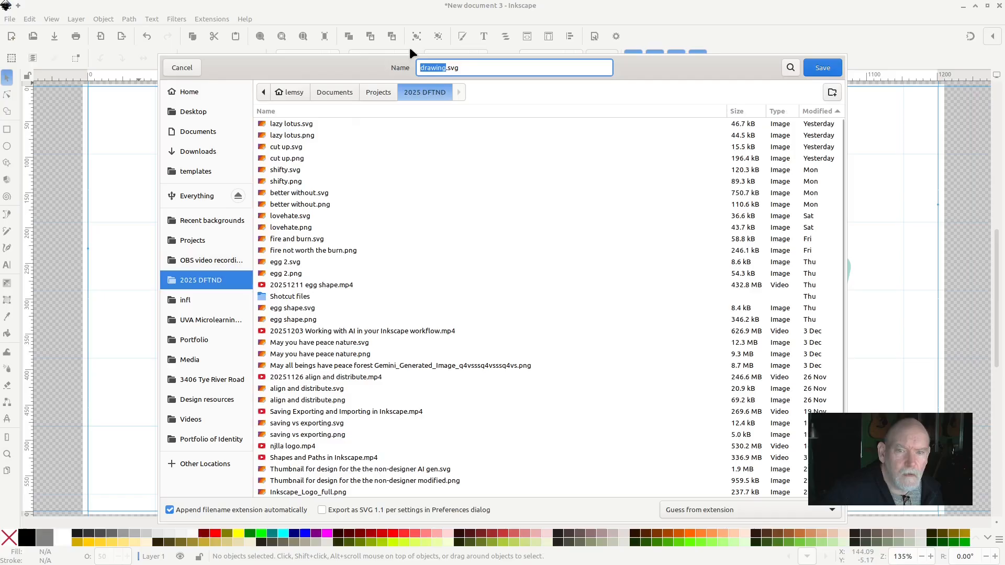
left_click(446, 66)
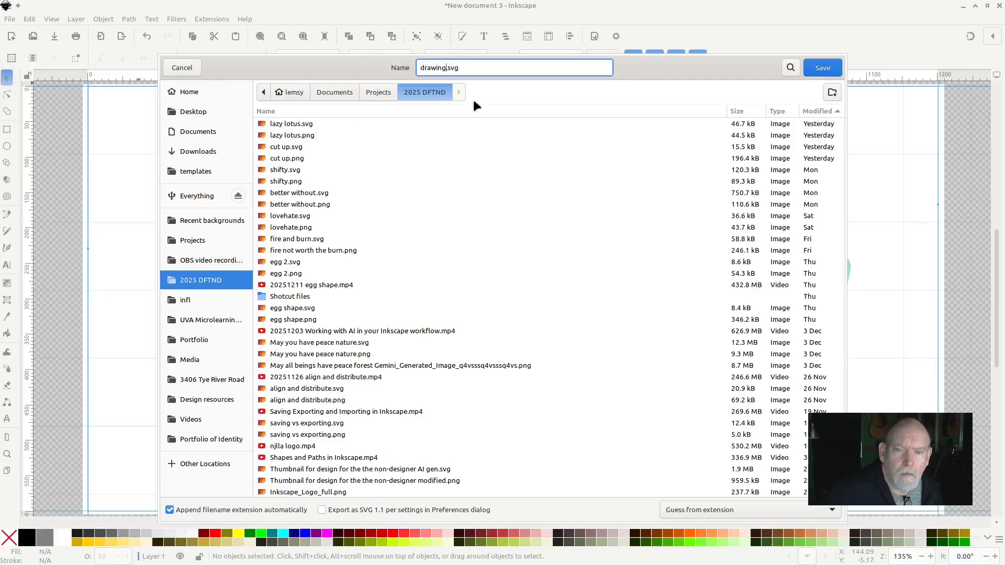
key("BackSpace")
key("BackSpace")
key("BackSpace")
key("BackSpace")
key("BackSpace")
key("BackSpace")
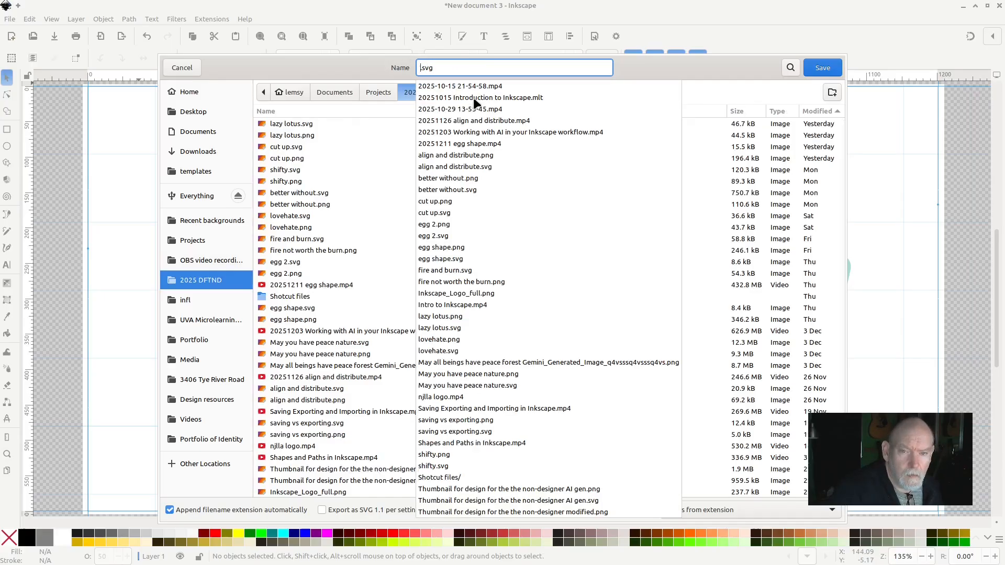
type("shifted")
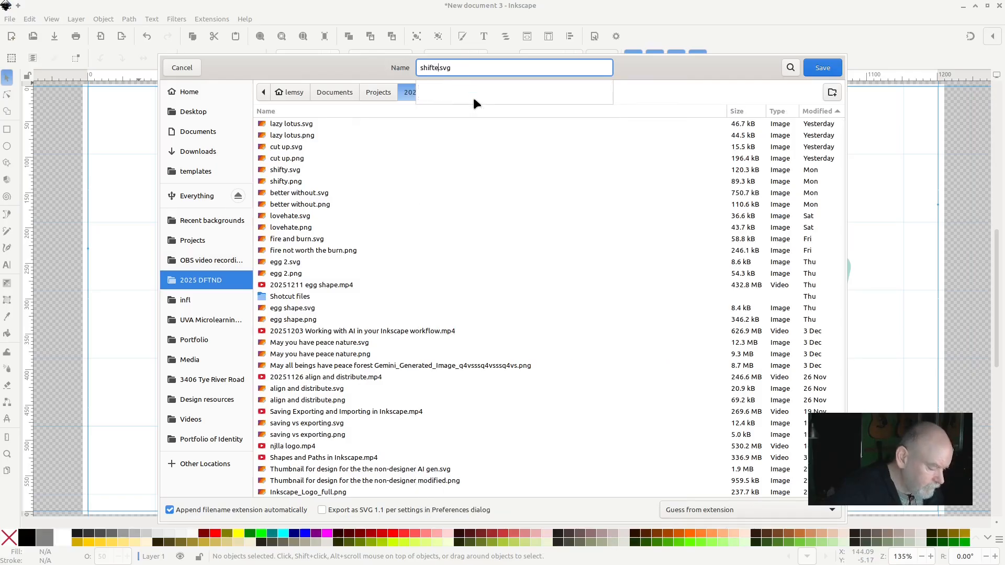
key("Return")
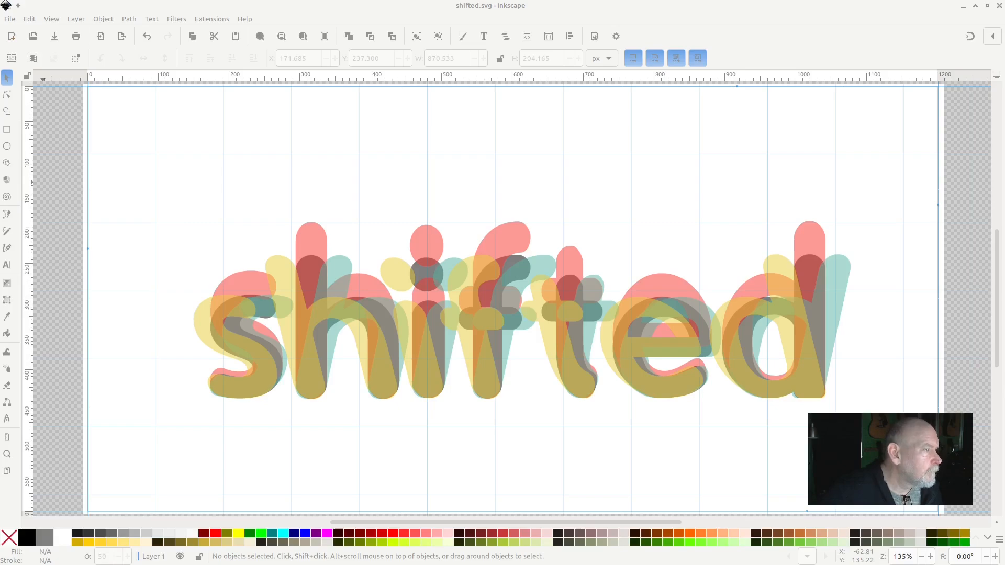
Export the page as shifted.png at 1200 × 600 px into the 2025 DFTND folder and close the export dialog.
left_click_drag(0, 136, 442, 100)
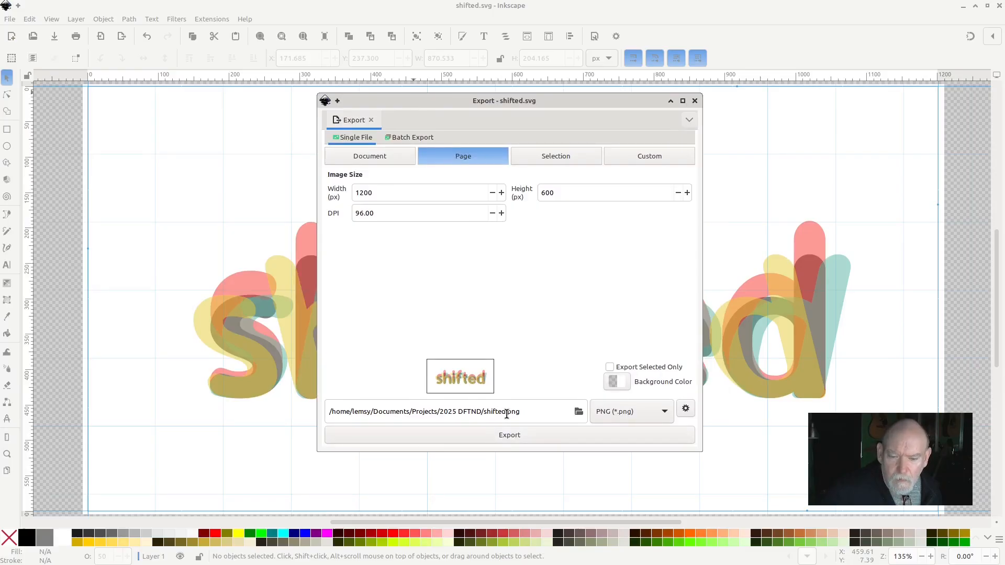
left_click(526, 435)
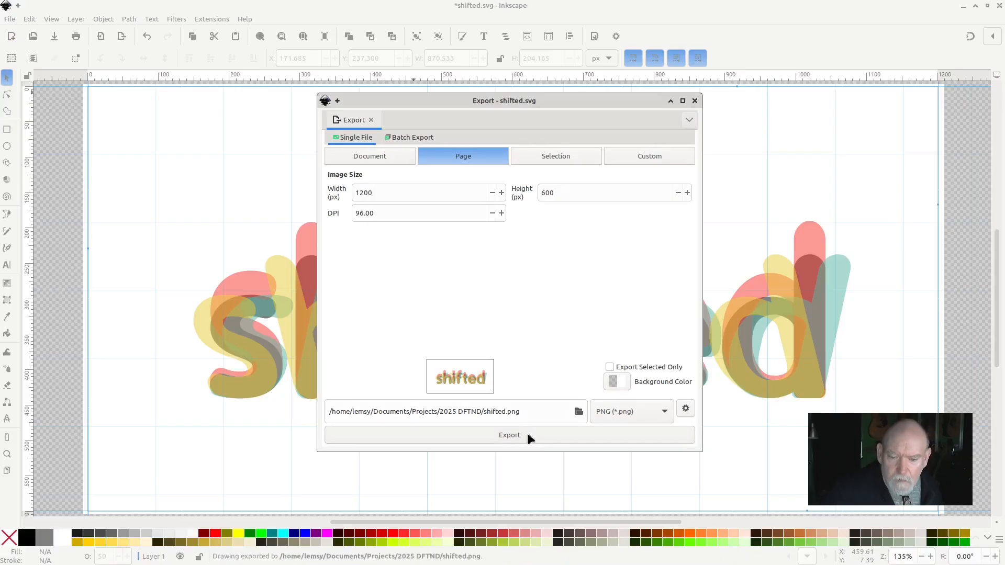
left_click(694, 101)
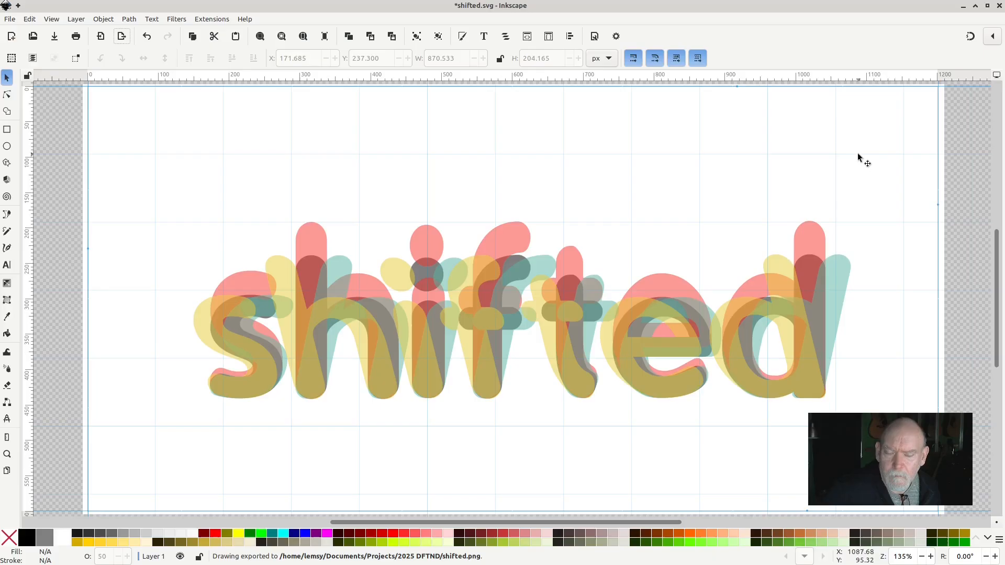